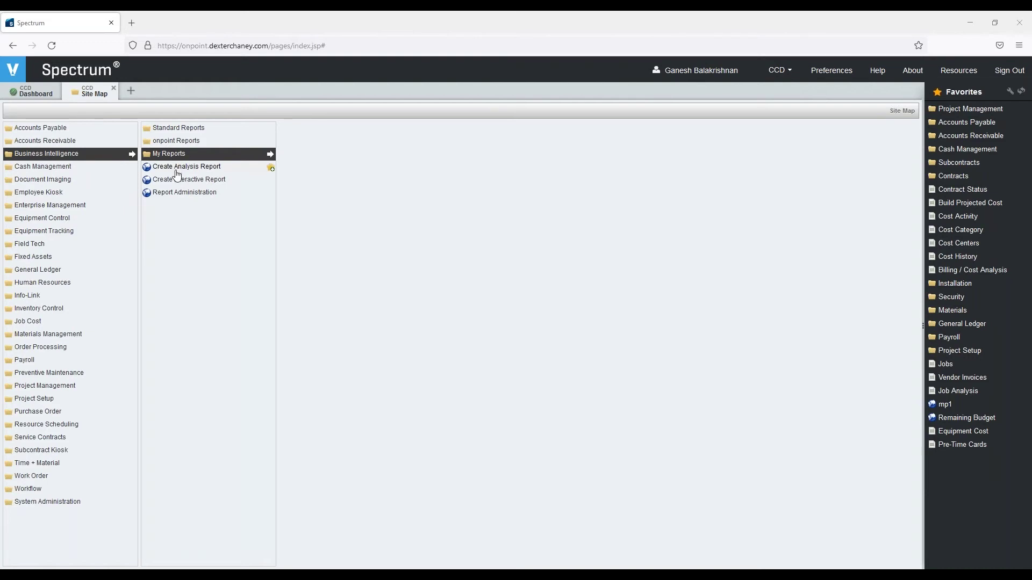
Create a new analysis report using Equipment: Financials as its data source.
click(261, 169)
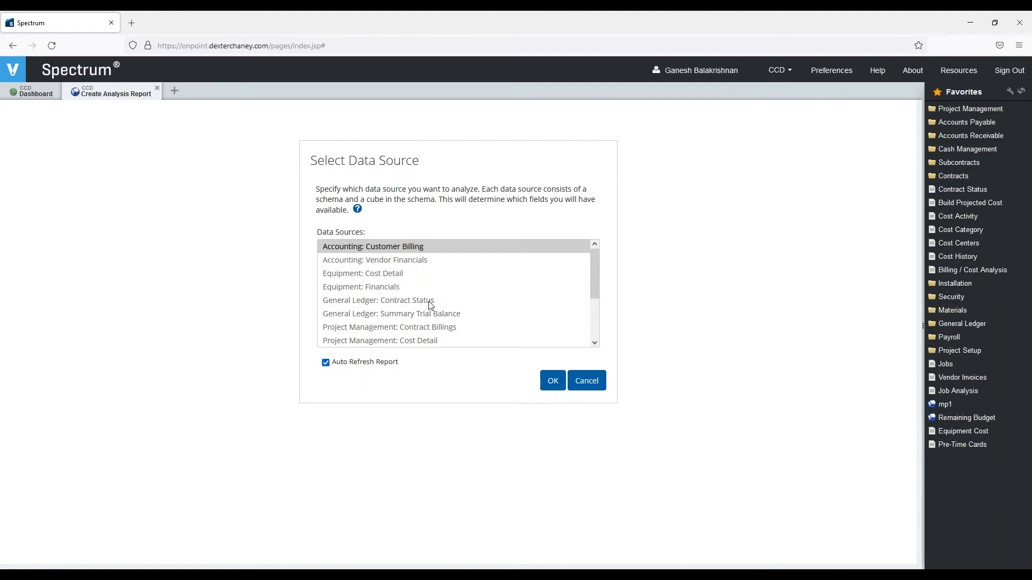
click(380, 291)
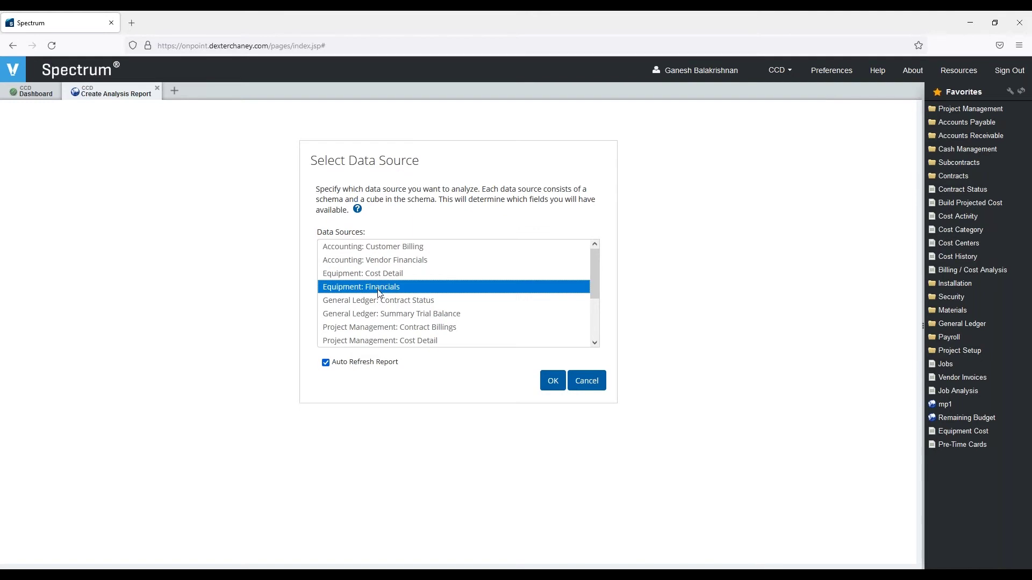
click(553, 386)
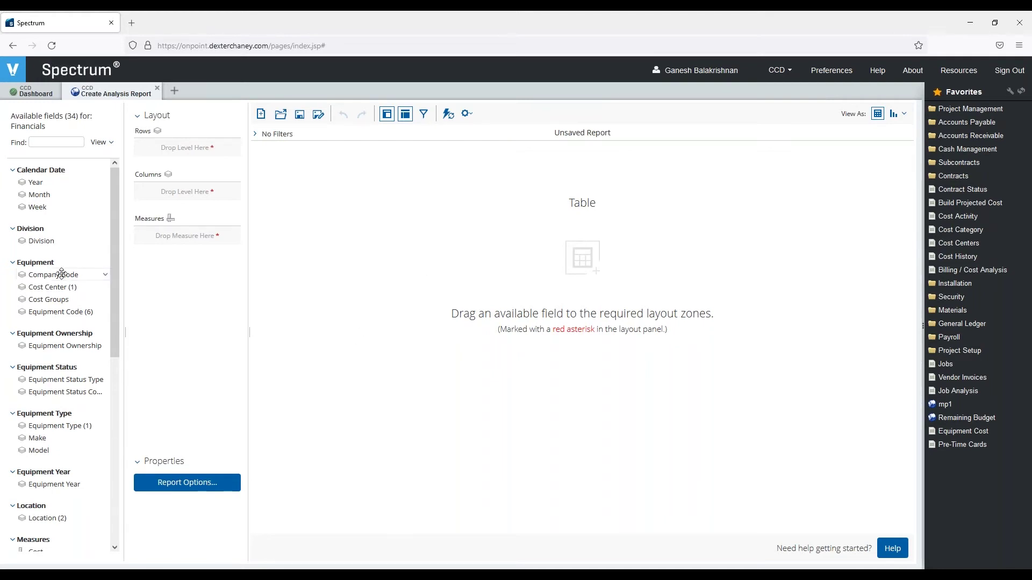
Add Company Code as a row level and filter it to include only company CCD.
drag(95, 268, 181, 153)
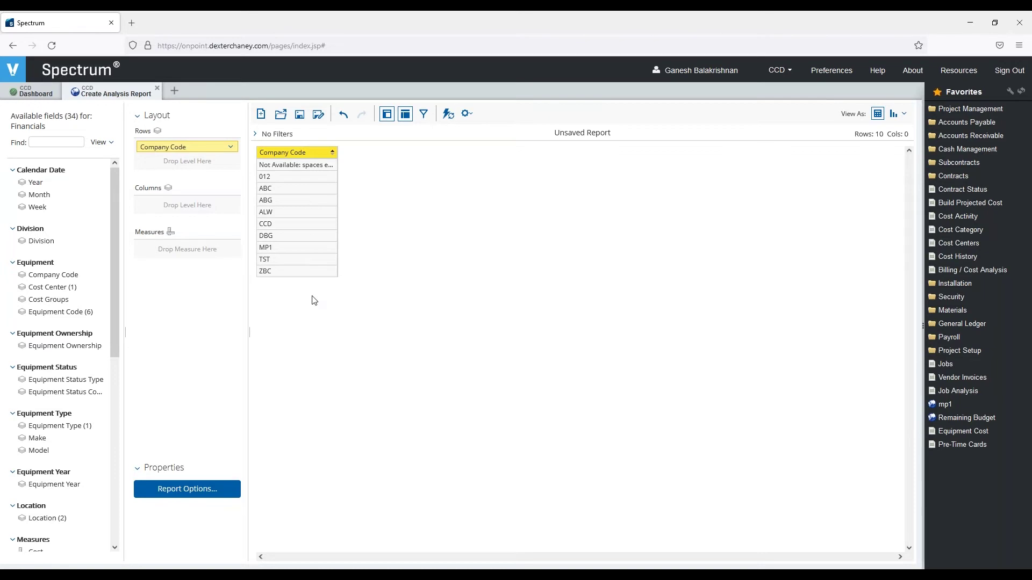
right_click(186, 147)
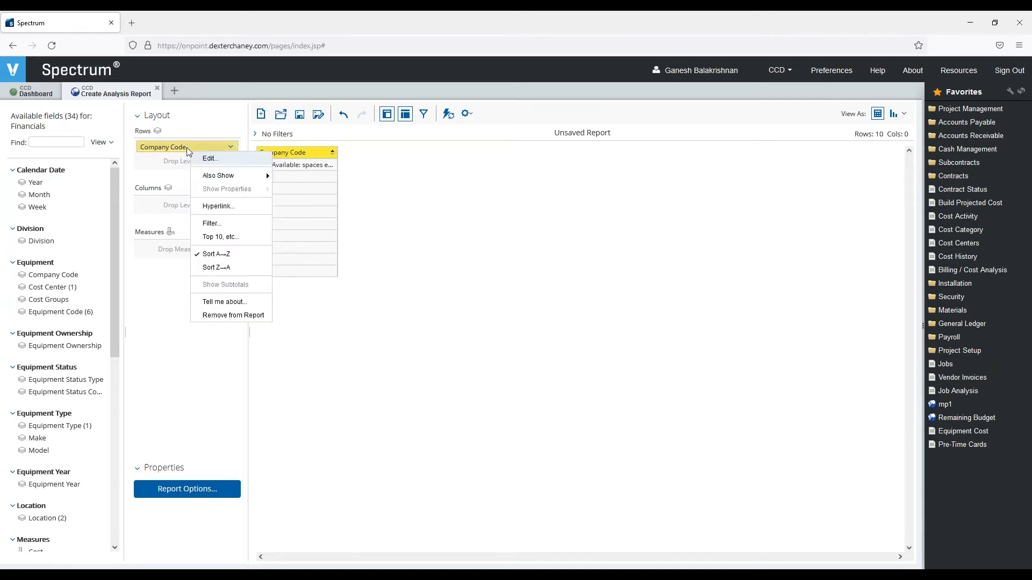
click(222, 226)
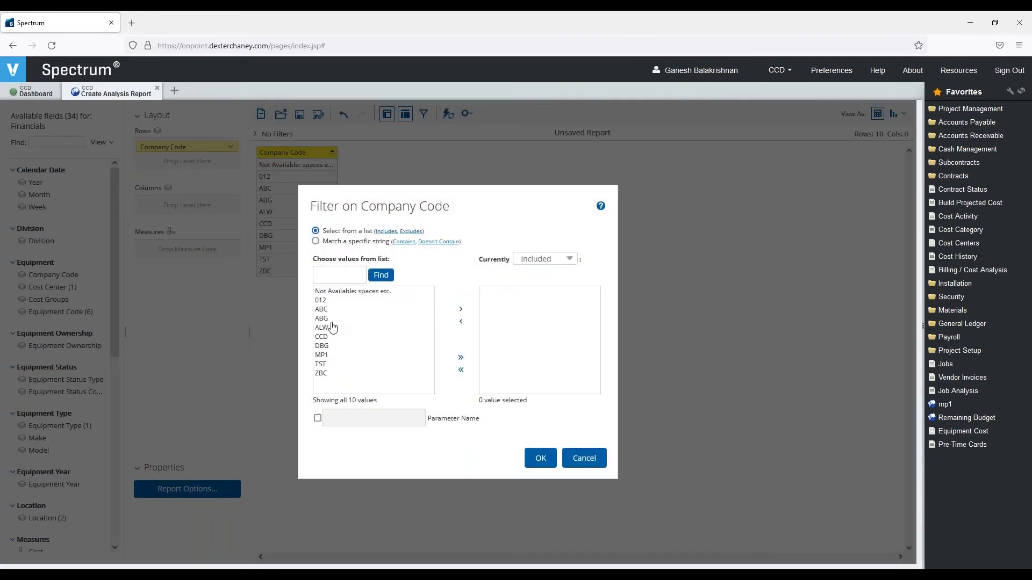
click(328, 338)
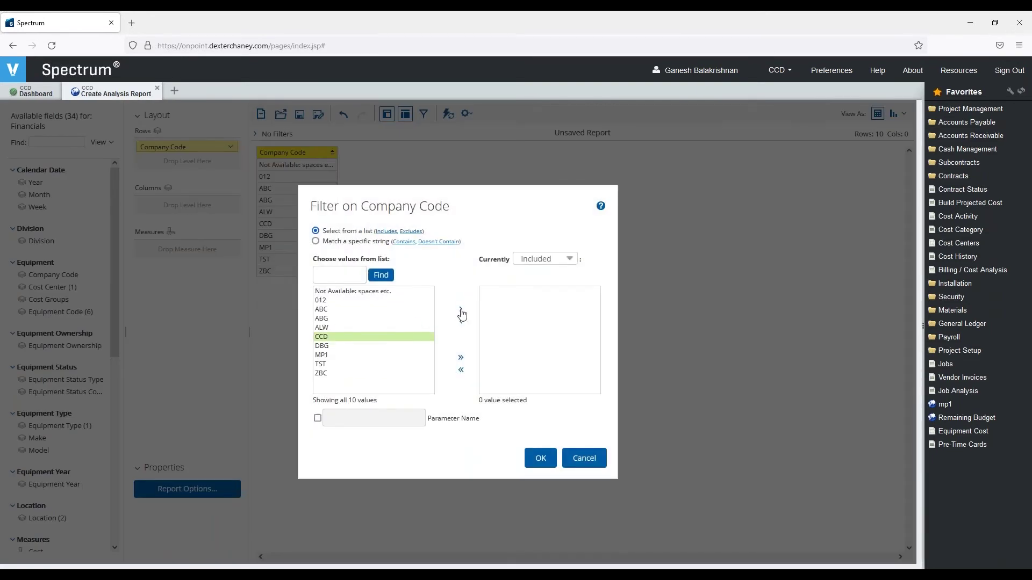
click(540, 458)
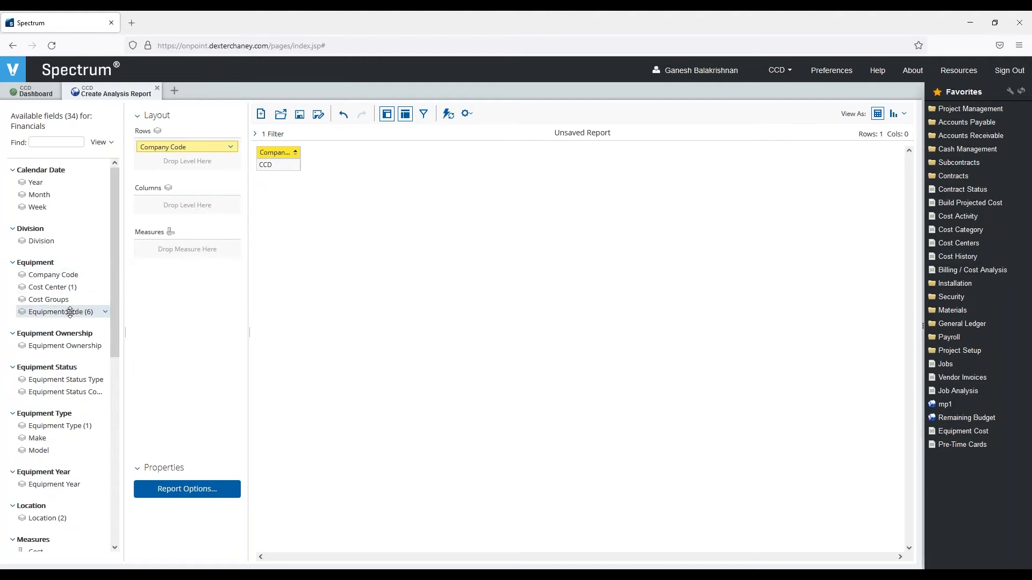
Add Equipment Code as a second row level showing its Equipment Description property.
drag(70, 311, 180, 162)
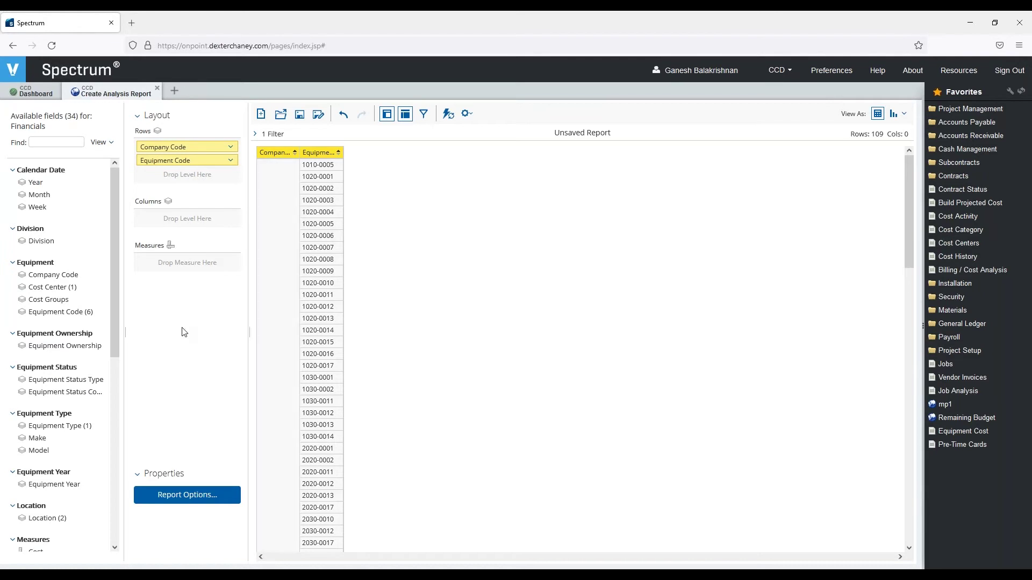
mouse_move(88, 314)
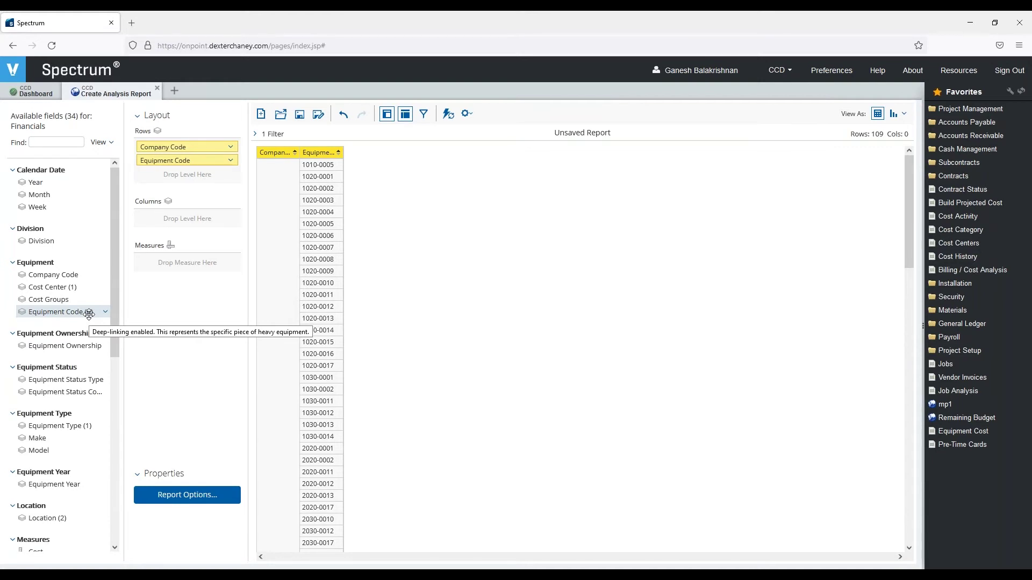
click(232, 162)
mouse_move(253, 205)
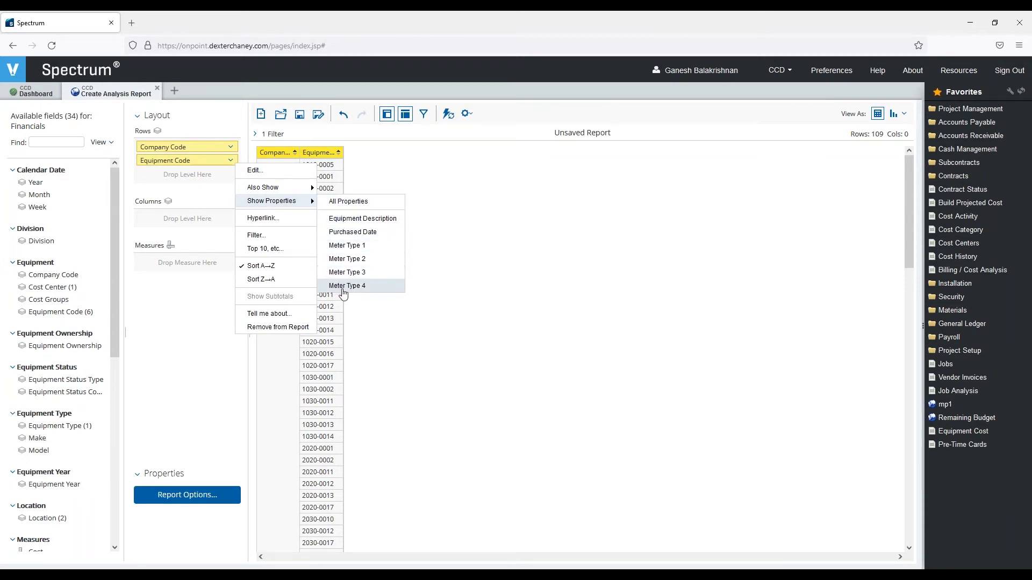
click(359, 220)
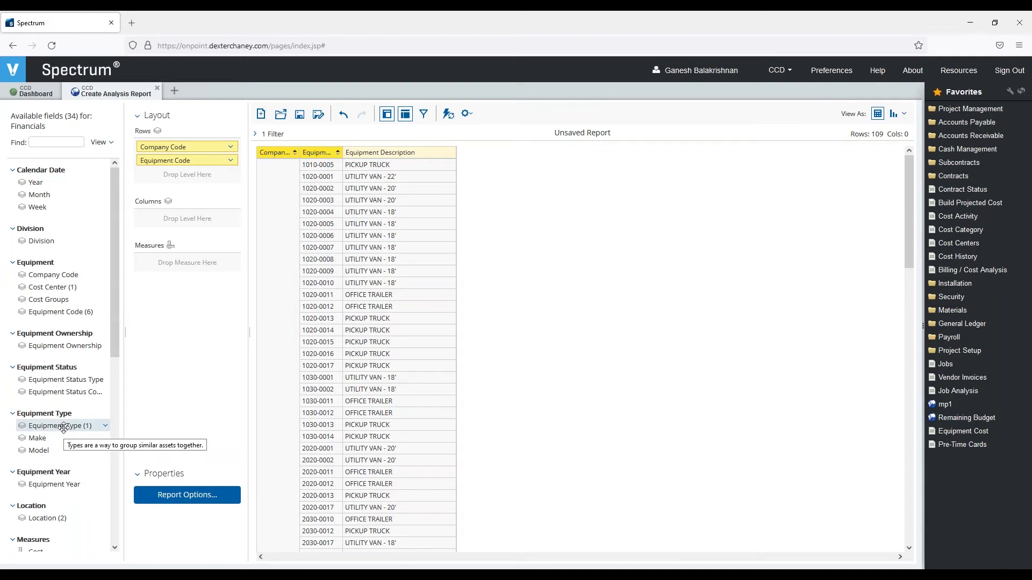
Add Equipment Type as a third row level.
drag(63, 427, 167, 180)
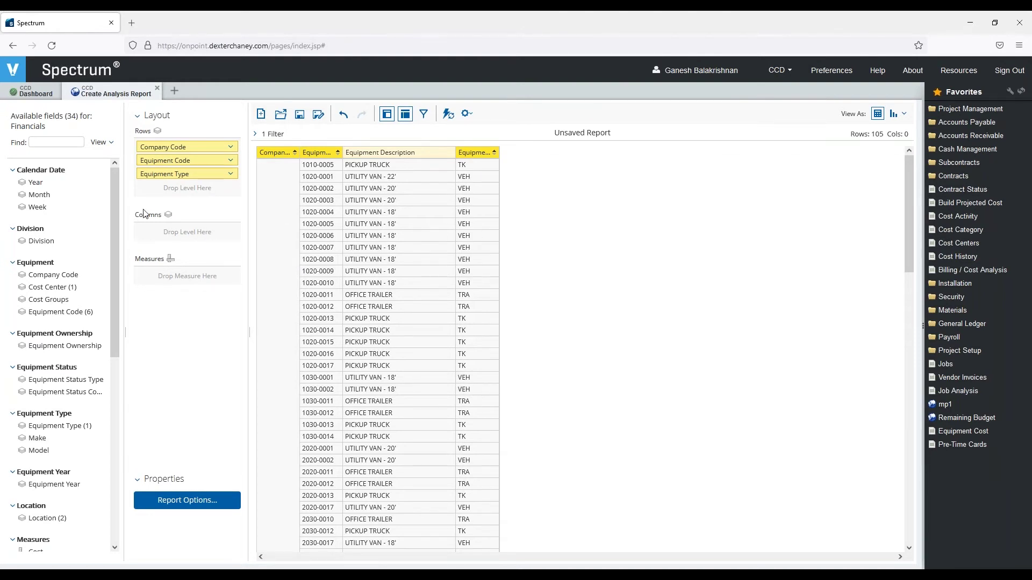
right_click(189, 176)
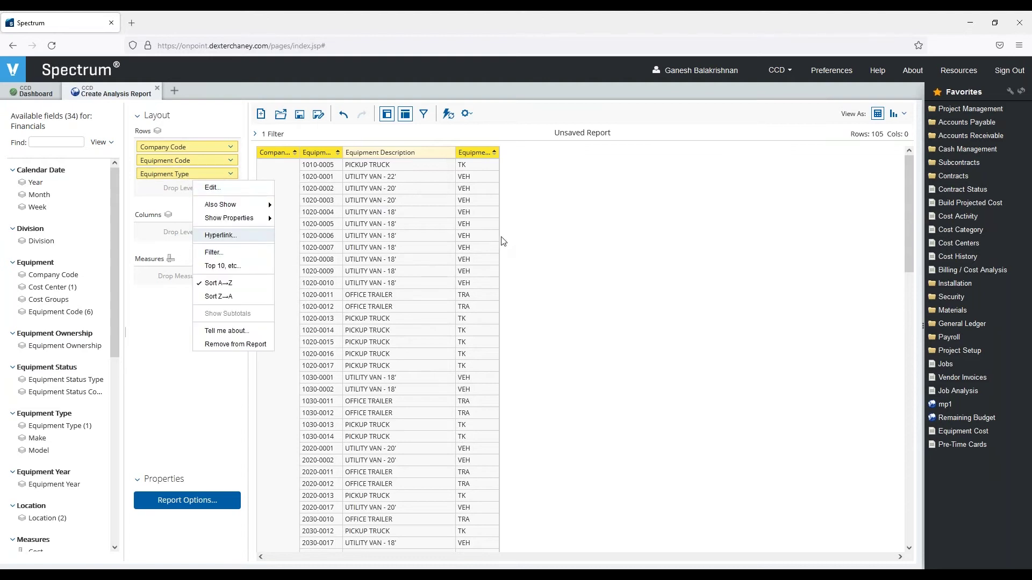
click(556, 187)
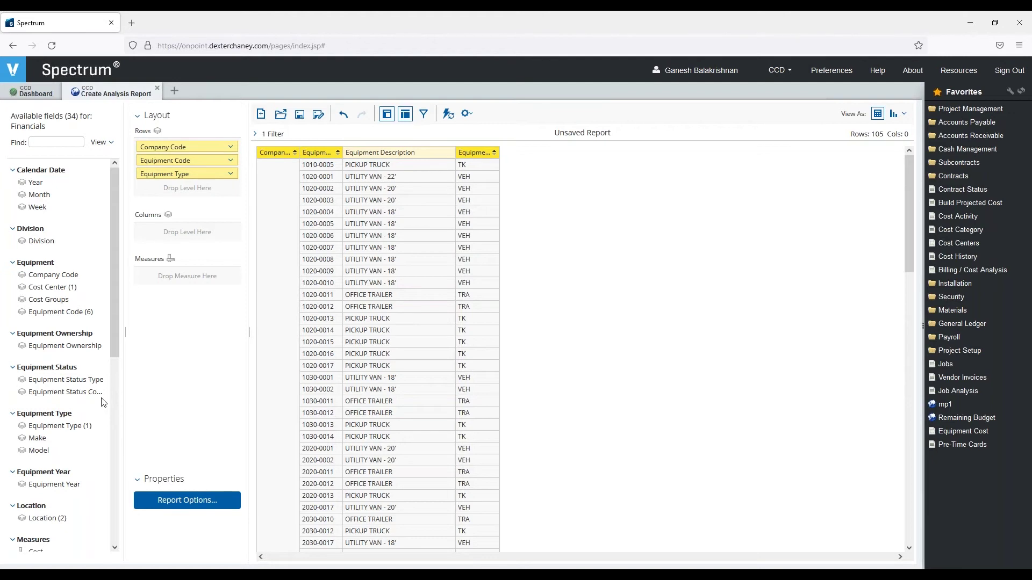
Add Cost, Hours and Revenue from the Measures fields as report measure columns.
drag(111, 336, 107, 438)
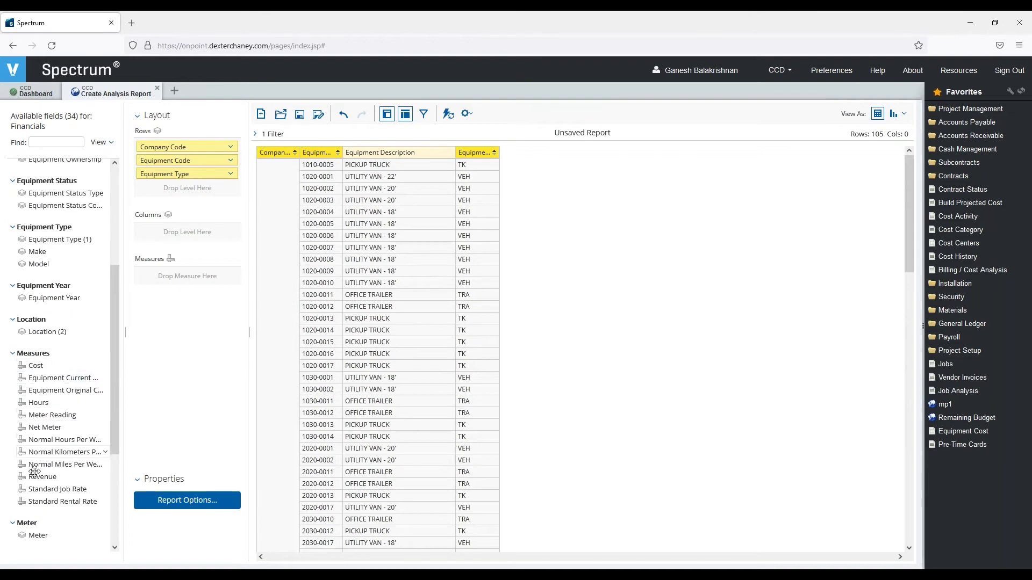
mouse_move(44, 476)
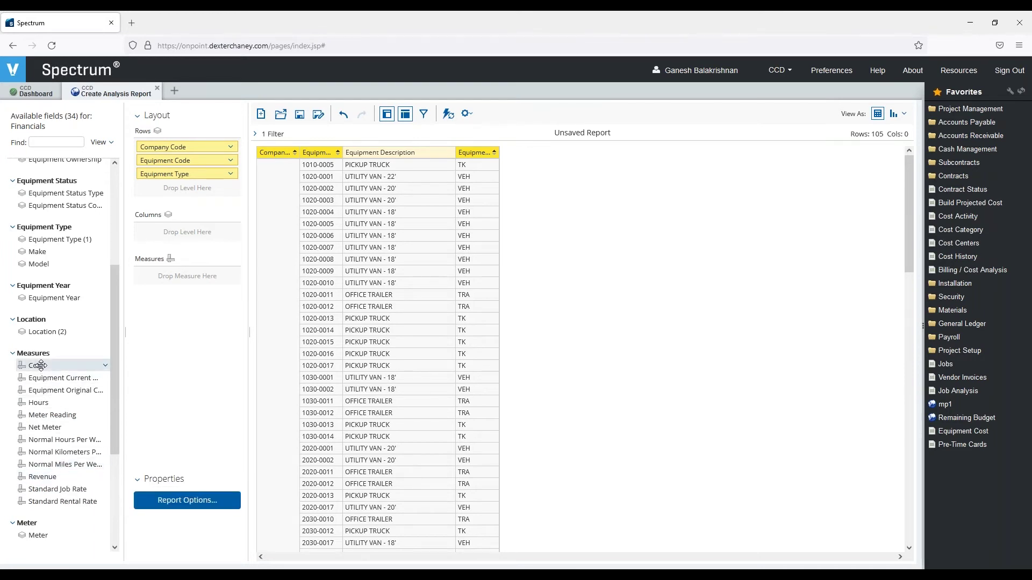
drag(36, 365, 172, 277)
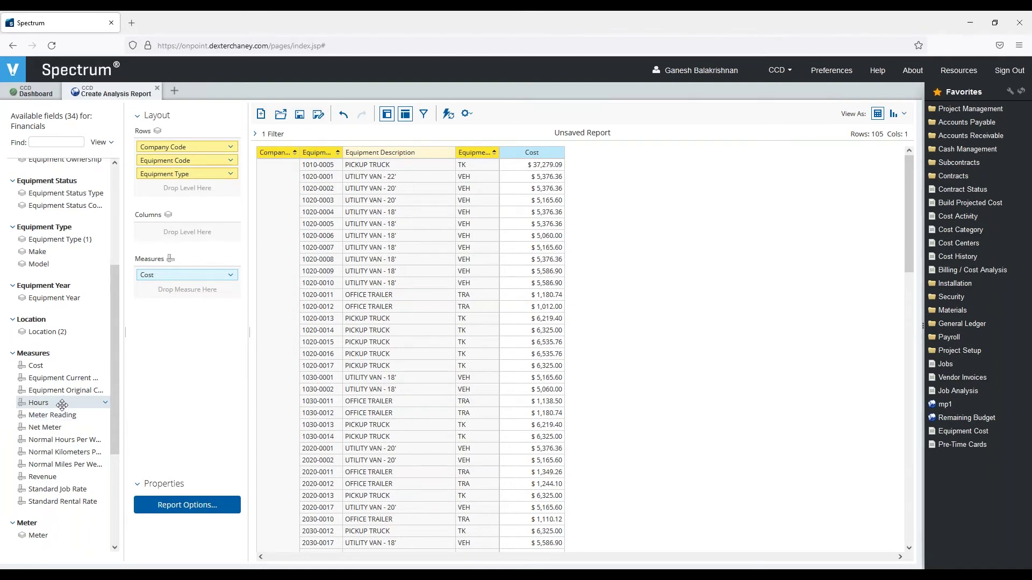
drag(62, 404, 180, 274)
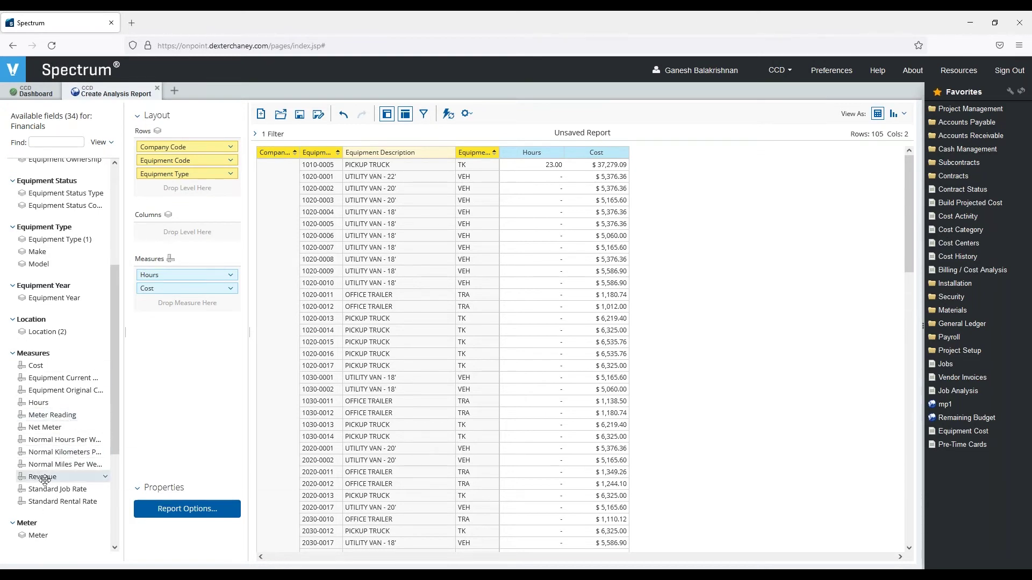
drag(44, 479, 178, 304)
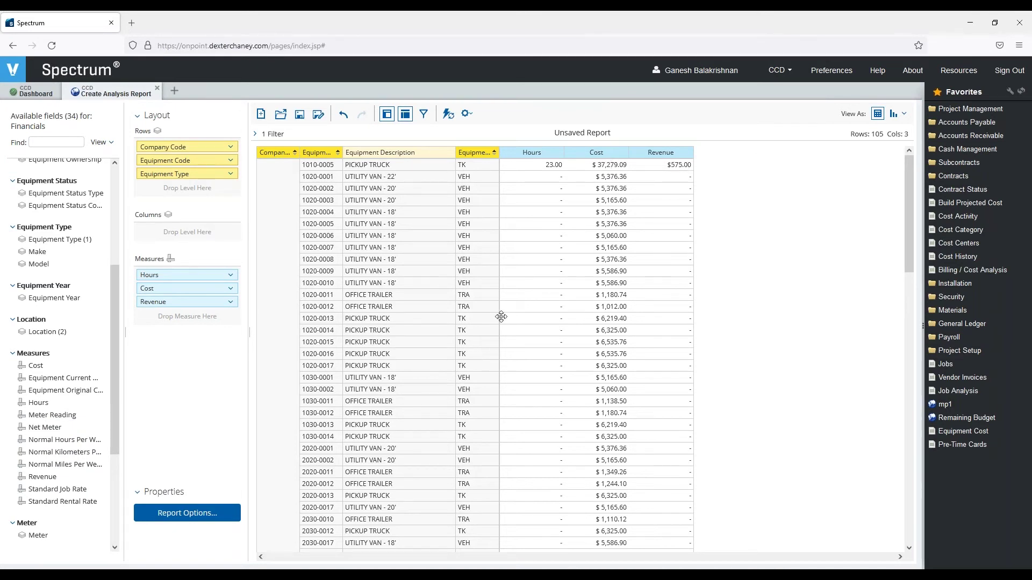
mouse_move(81, 403)
scroll(118, 395, down, 5)
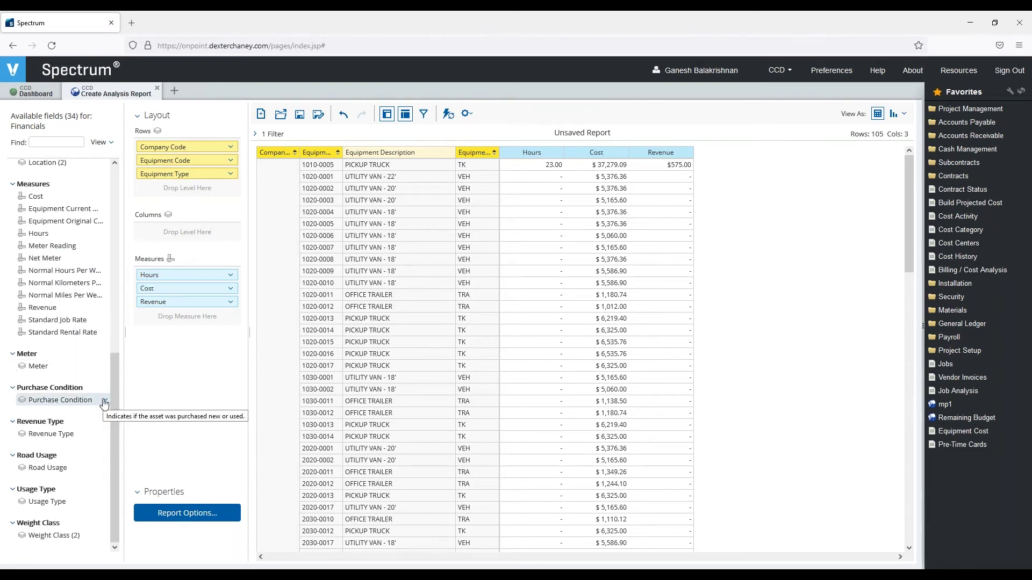
scroll(104, 403, up, 5)
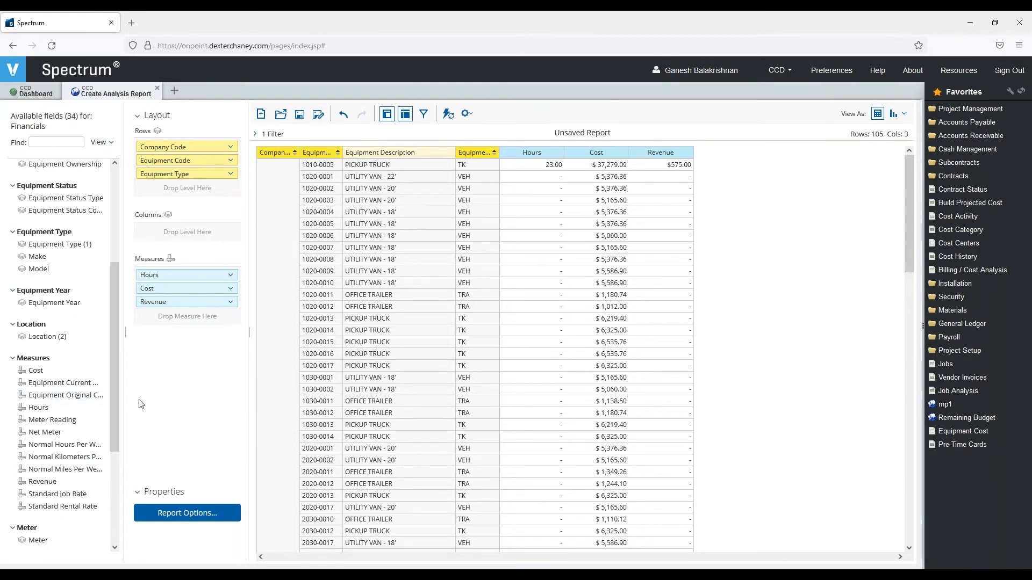
scroll(102, 384, up, 3)
click(102, 384)
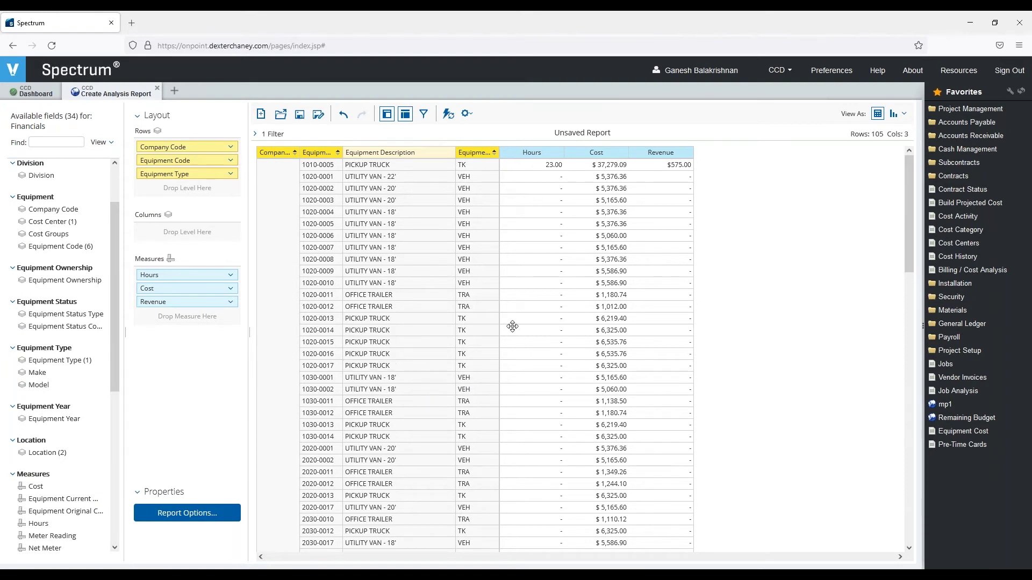
Create a calculated measure named Net Profit formatted as currency.
right_click(666, 156)
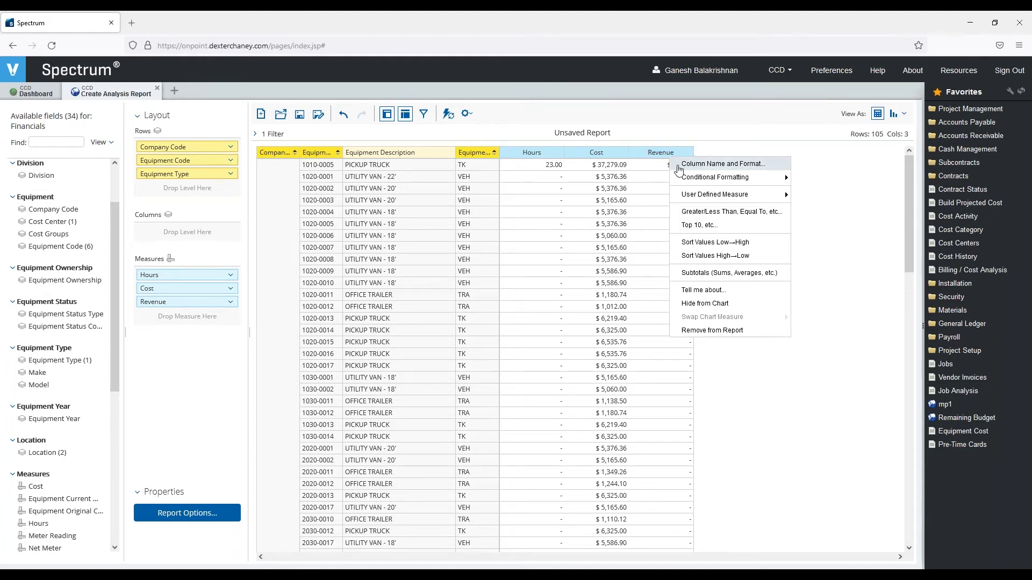
mouse_move(694, 199)
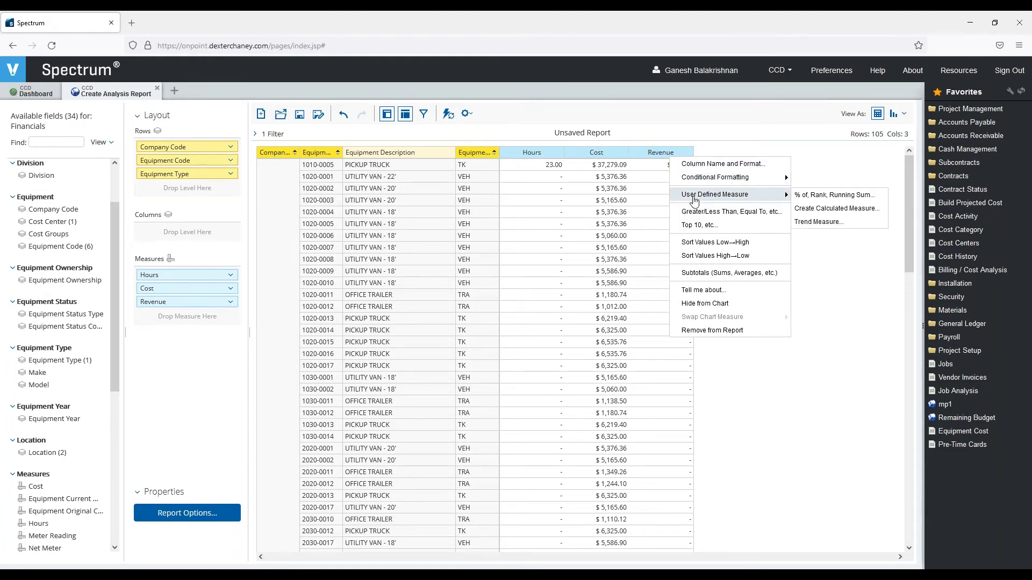
click(822, 210)
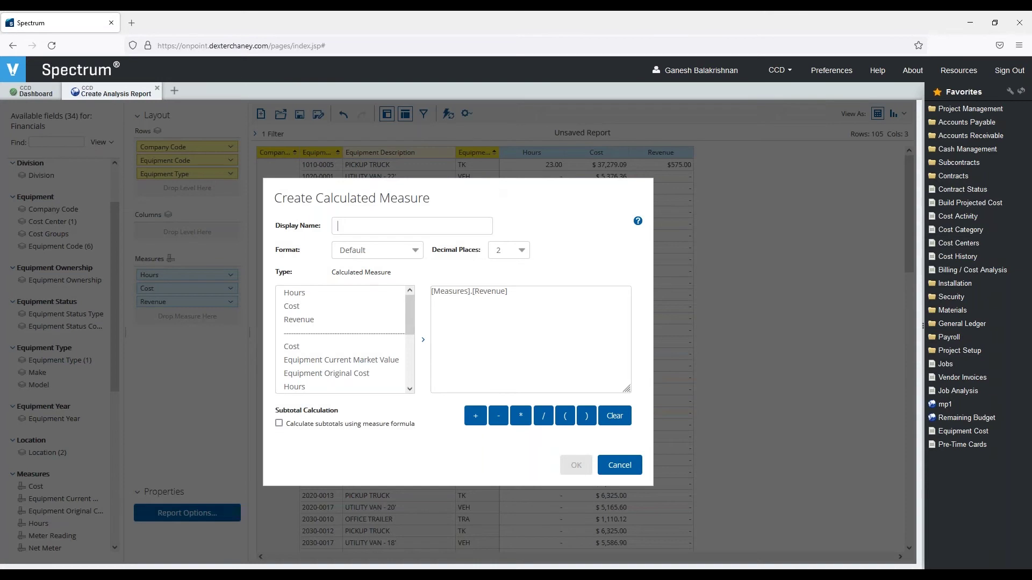
text(P)
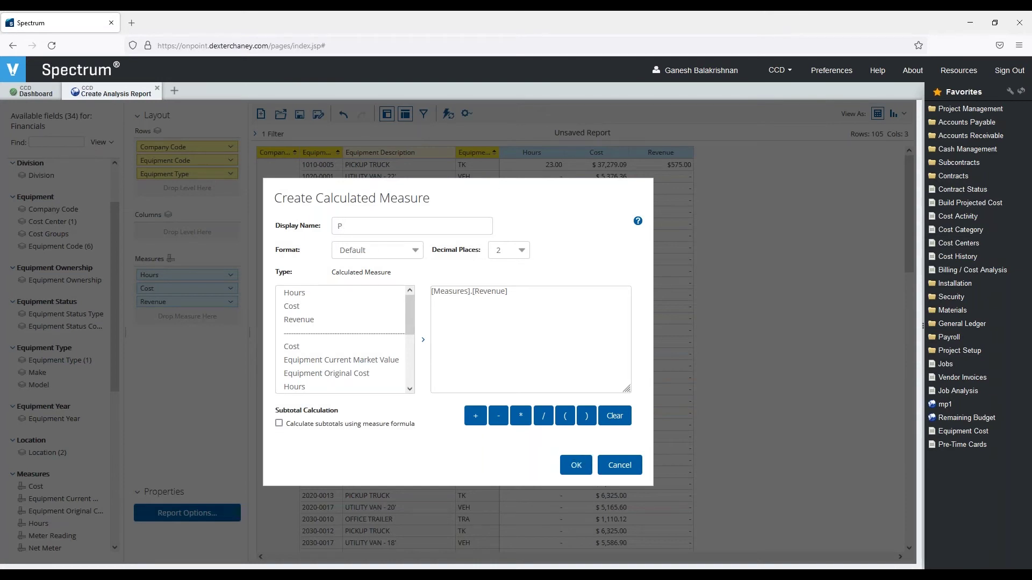
text(Net)
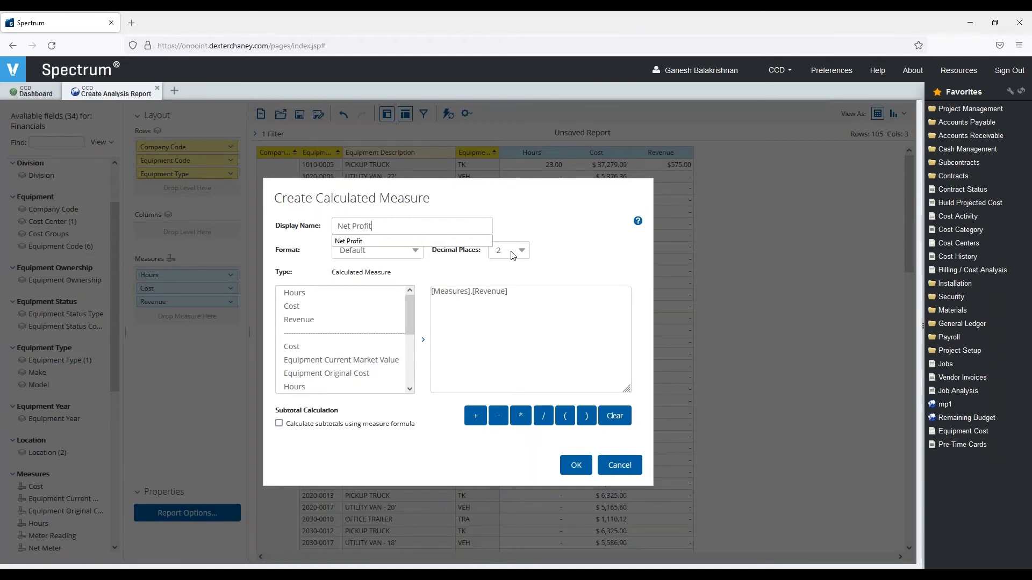
text(Profit)
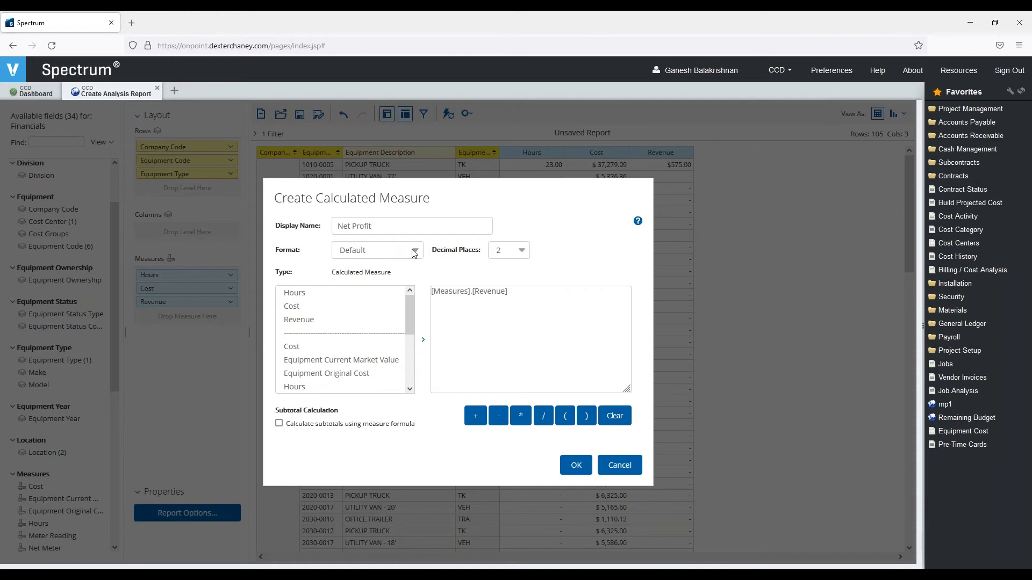
click(414, 254)
click(364, 293)
Define Net Profit's formula as [Measures].[Revenue]-[Measures].[Cost] and save it.
drag(520, 293, 402, 293)
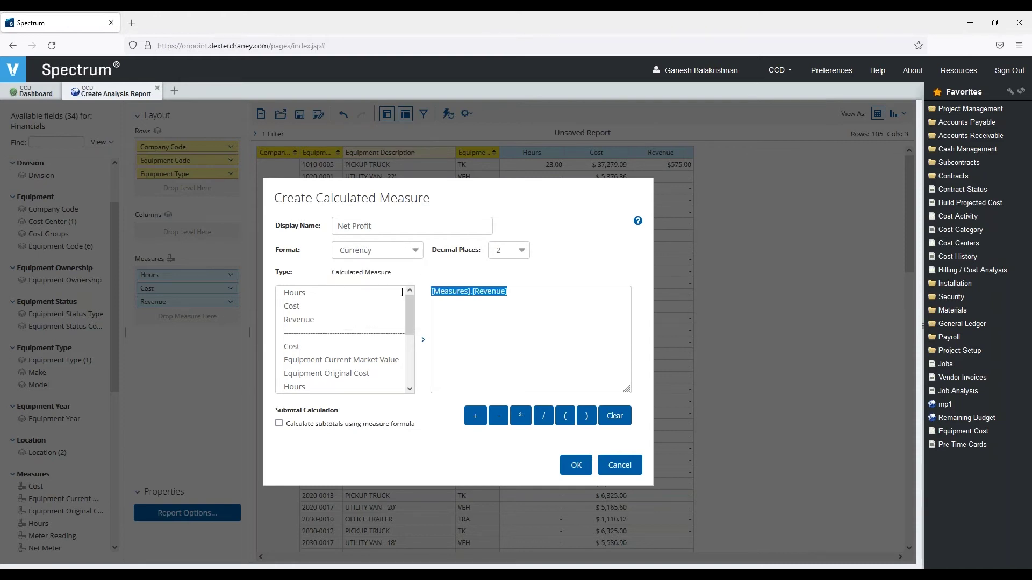
key(BackSpace)
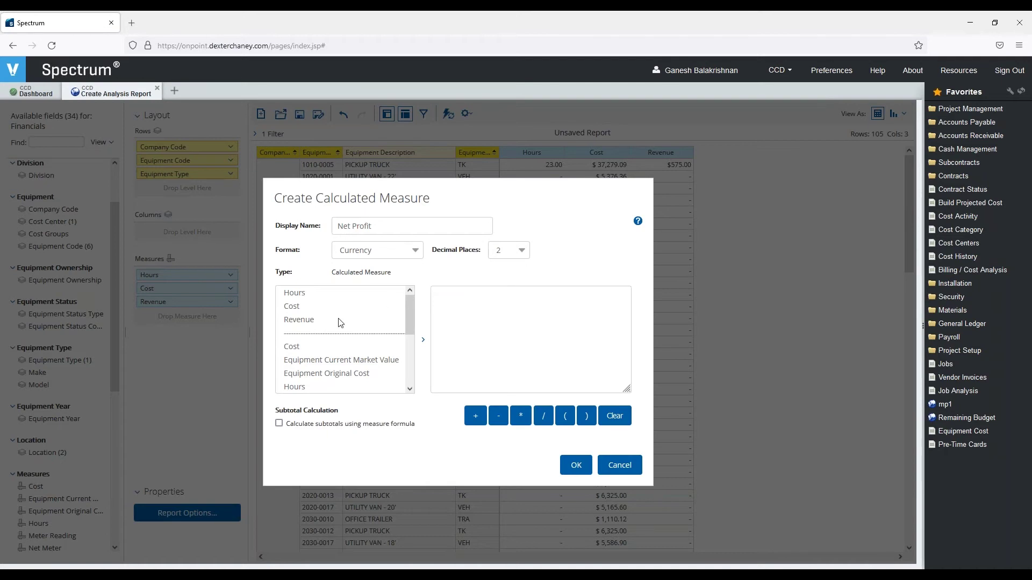
click(302, 323)
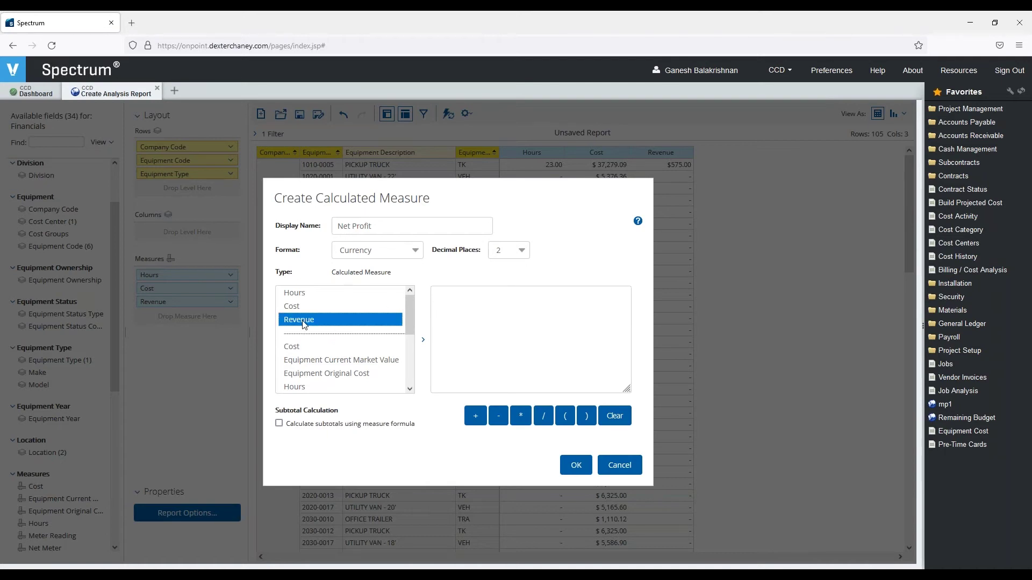
click(423, 343)
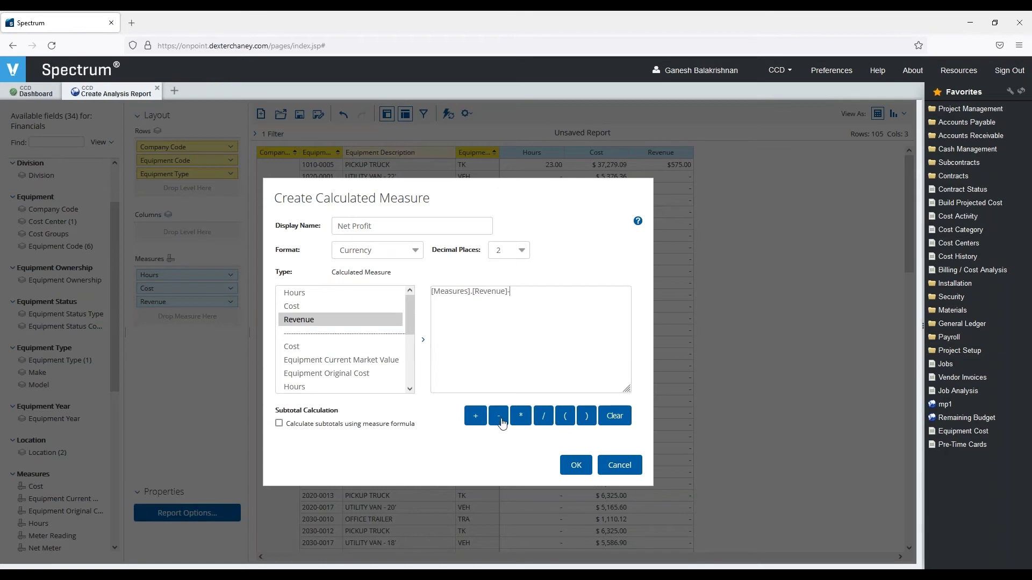
click(303, 308)
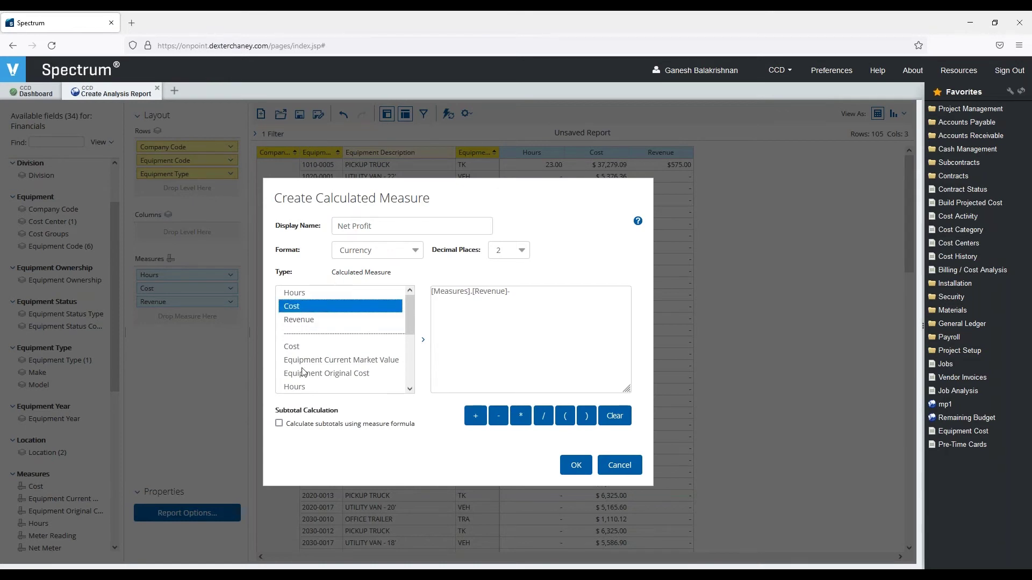
click(498, 419)
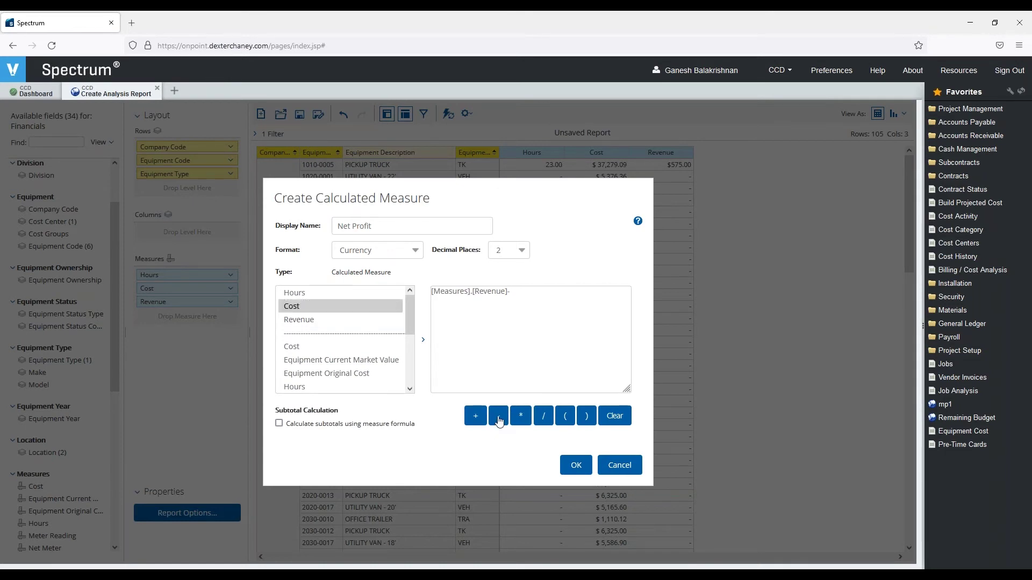
click(424, 342)
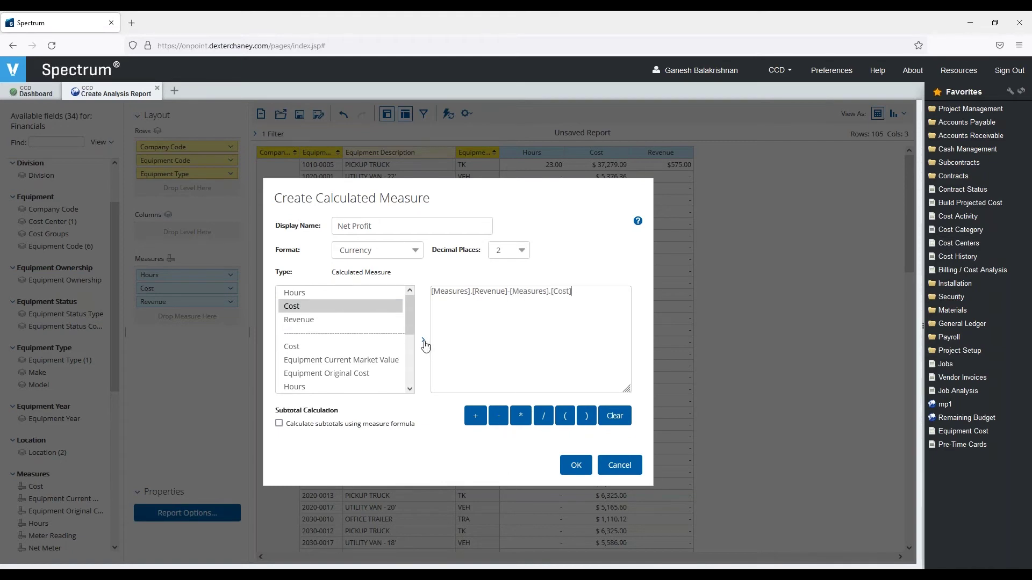
click(579, 470)
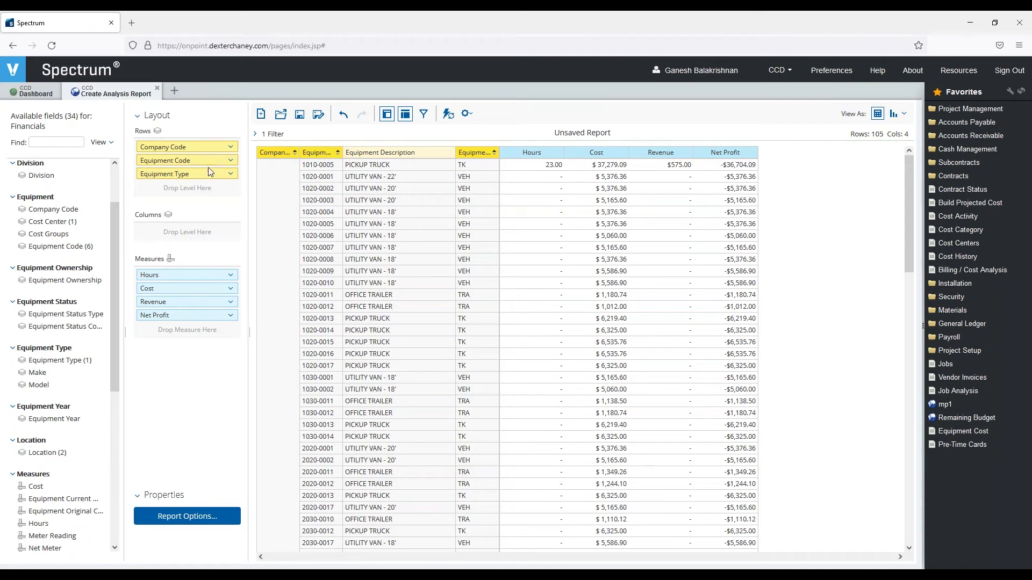
Apply Trend Arrow: Green-Red conditional formatting to the Net Profit column.
right_click(720, 156)
mouse_move(753, 193)
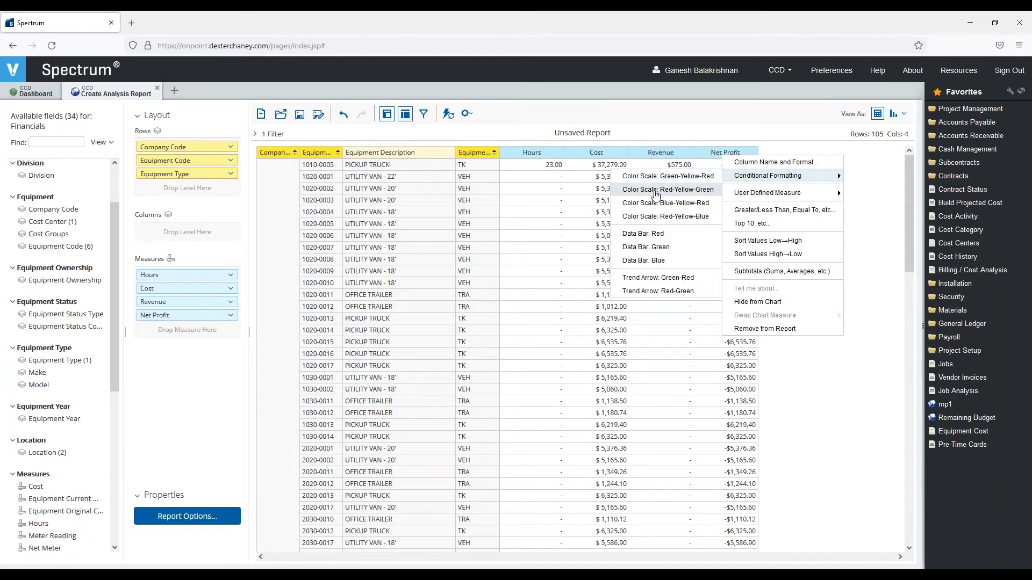
click(657, 279)
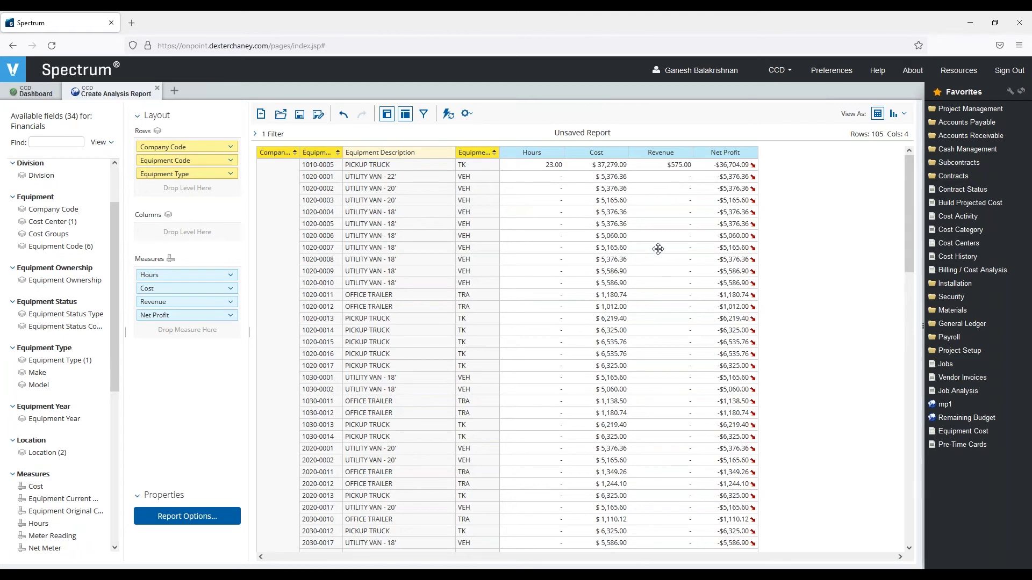
Filter the Equipment Type row field to include only BH.
right_click(185, 177)
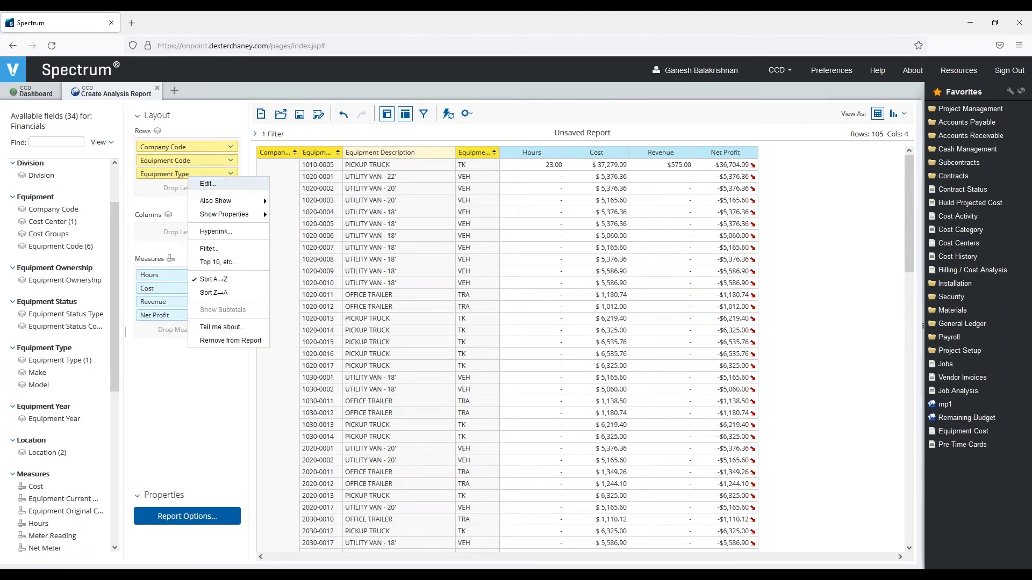
click(220, 250)
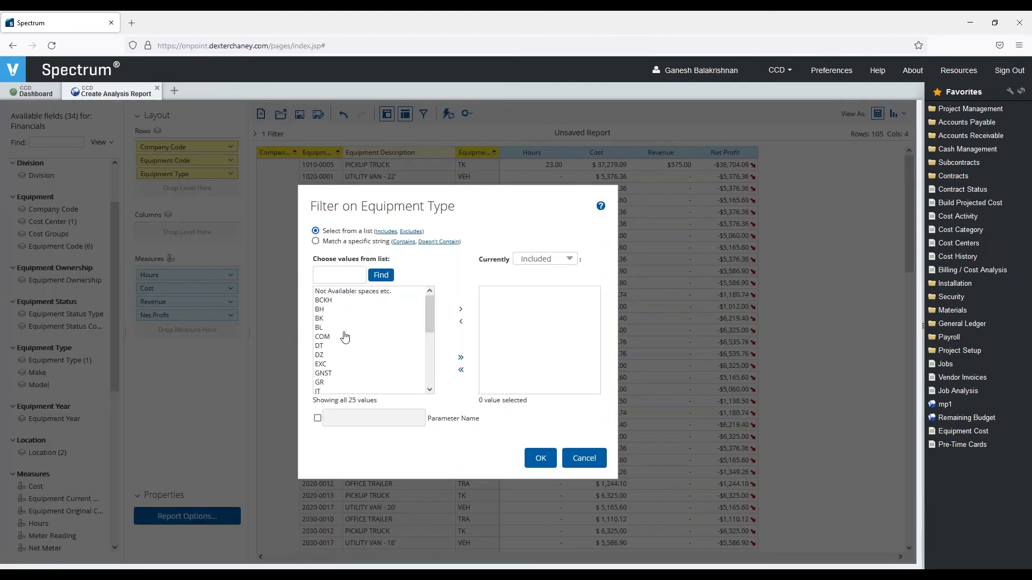
click(320, 310)
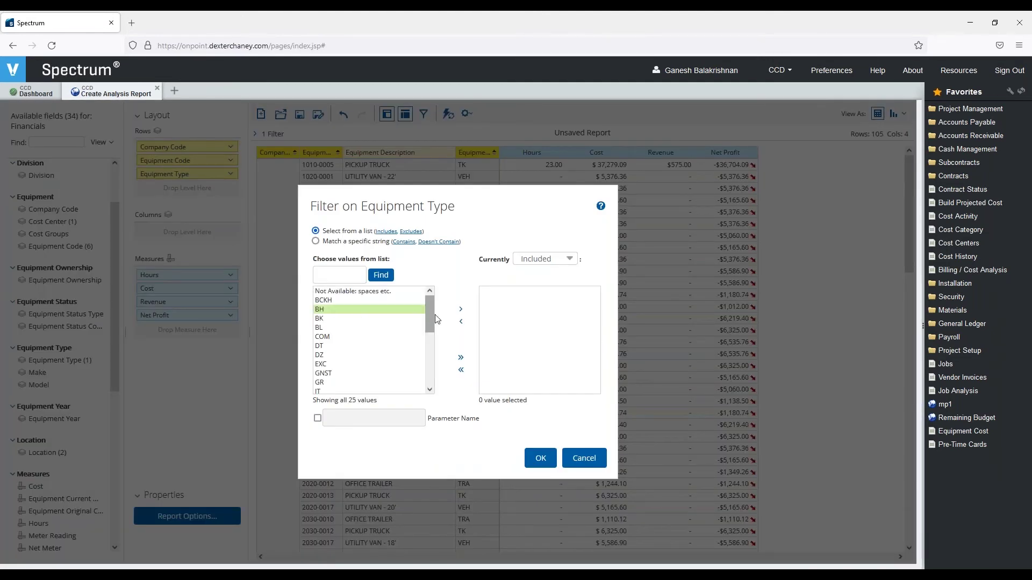
click(460, 314)
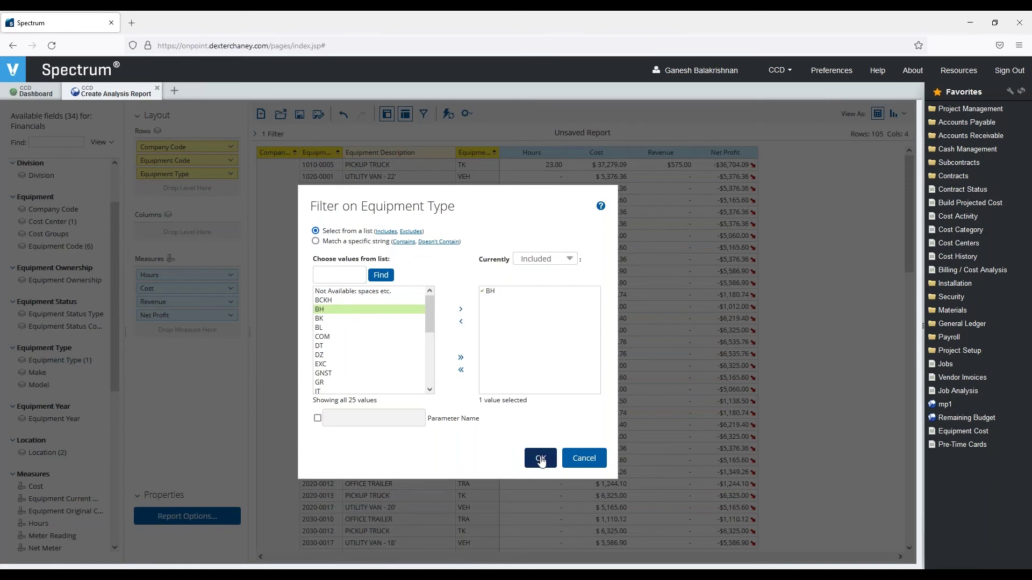
click(540, 458)
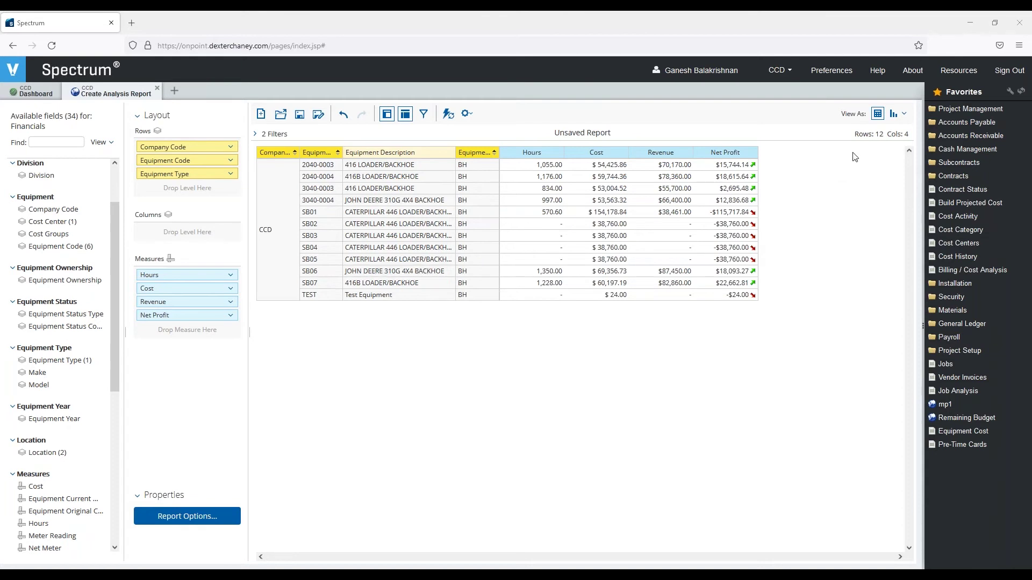
Switch the BH equipment report to a line chart view.
click(906, 116)
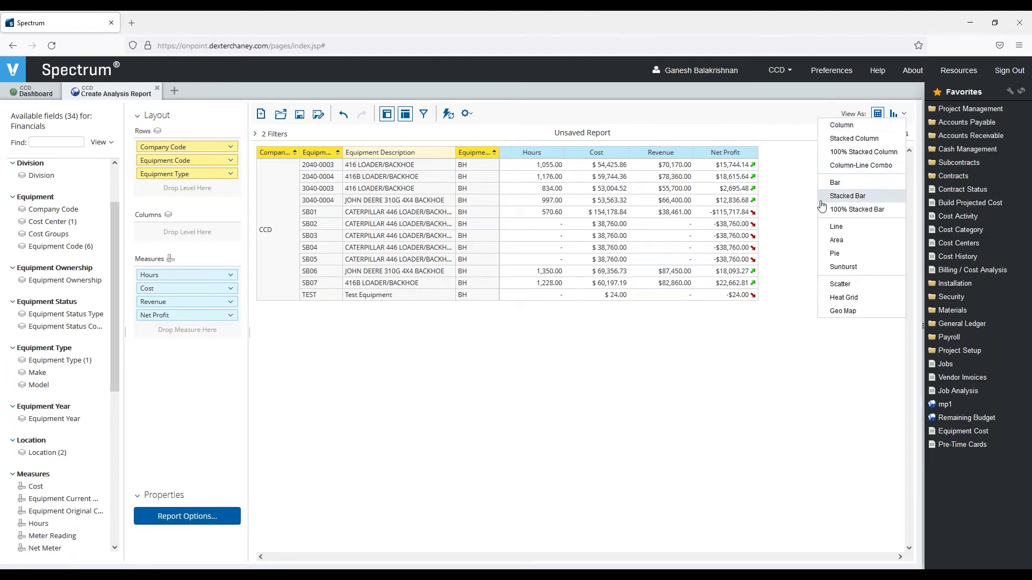
click(843, 230)
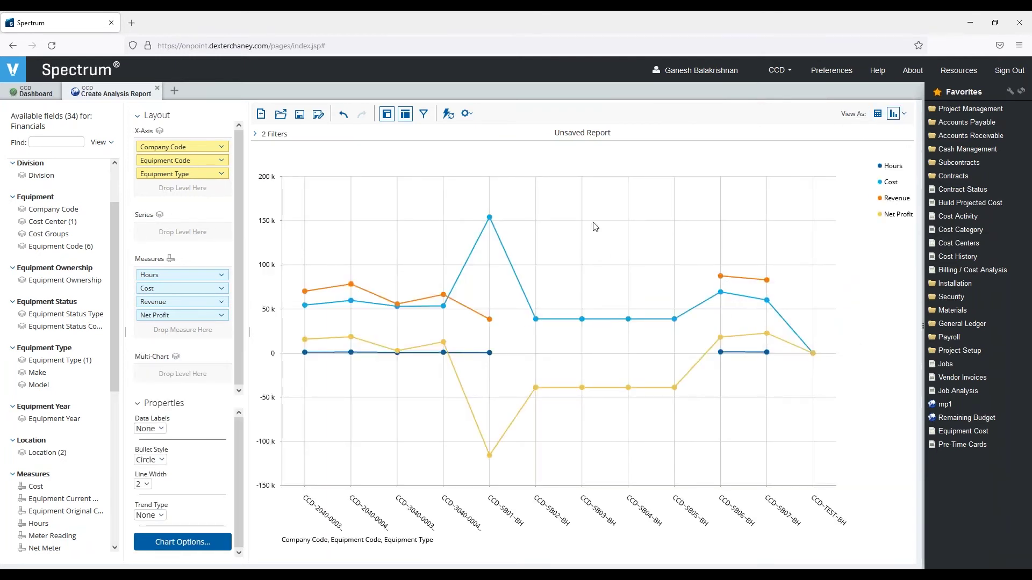
mouse_move(535, 319)
mouse_move(674, 388)
Return to table view and add Year, then Month, from Calendar Date as columns.
click(877, 116)
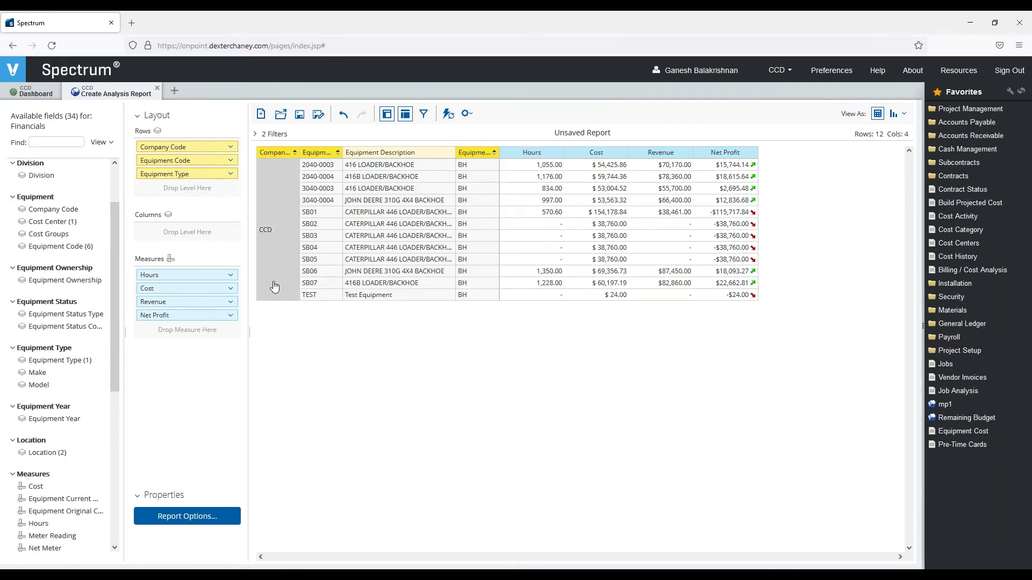
scroll(48, 343, up, 2)
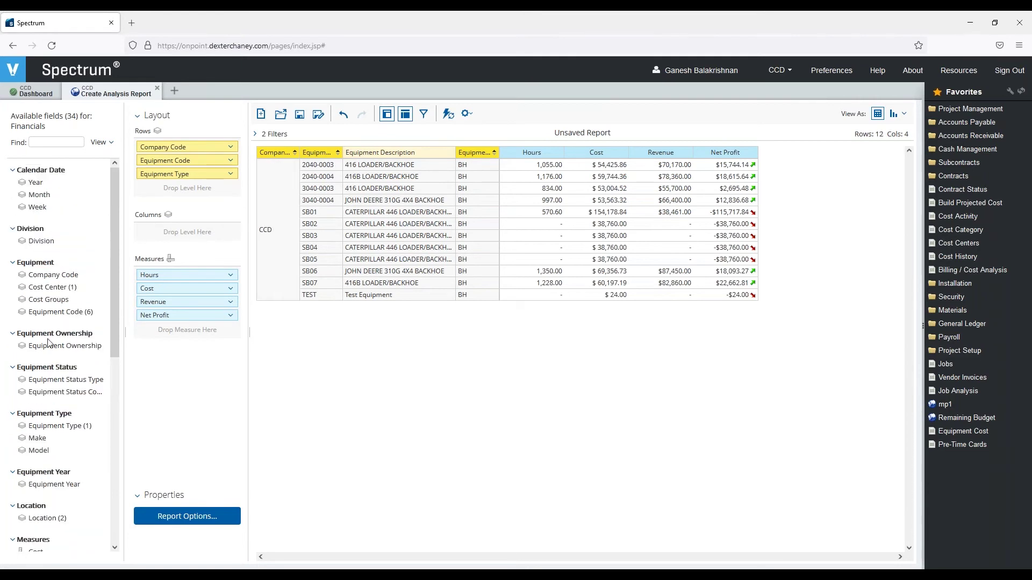
drag(53, 183, 184, 231)
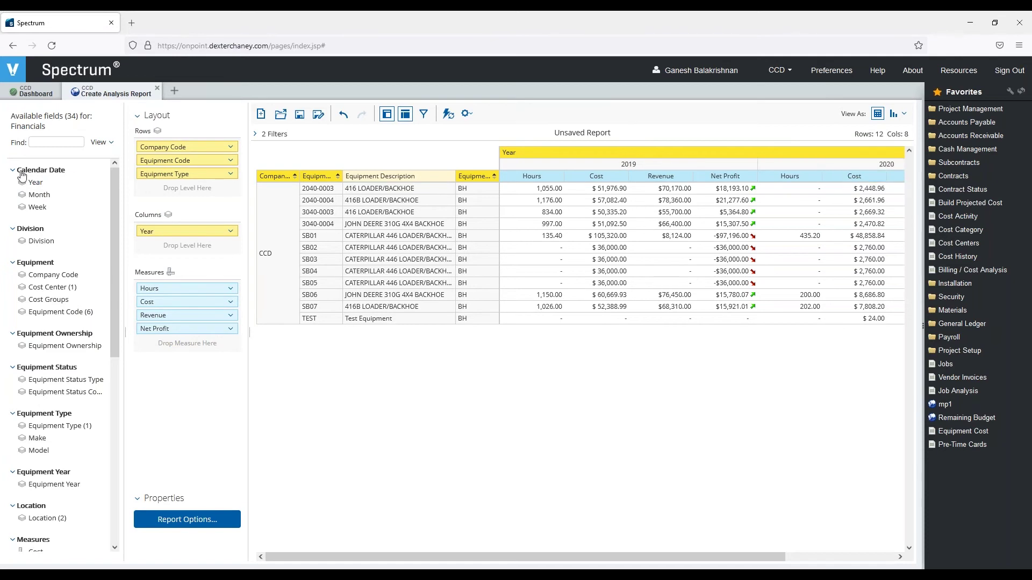
drag(36, 194, 188, 248)
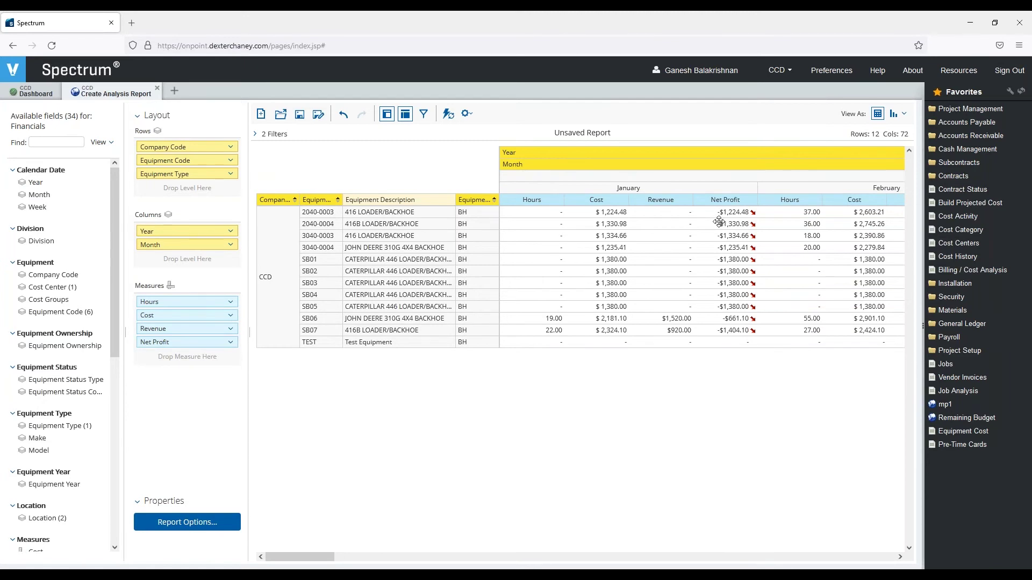
mouse_move(314, 559)
mouse_down()
mouse_move(441, 564)
mouse_move(309, 562)
mouse_up()
Filter the Year column field to include only 2019.
right_click(201, 232)
click(234, 315)
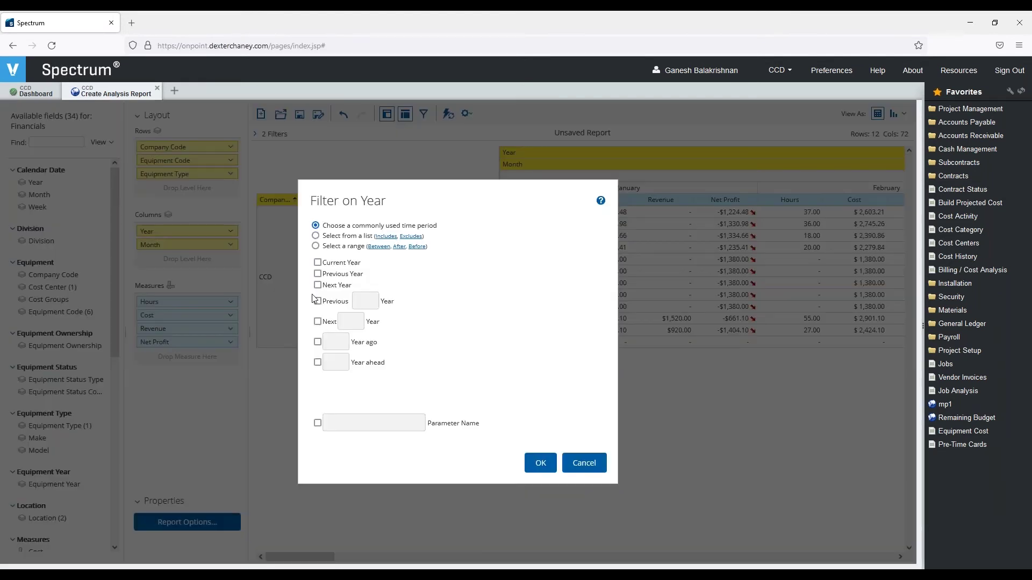
click(316, 236)
scroll(360, 349, down, 5)
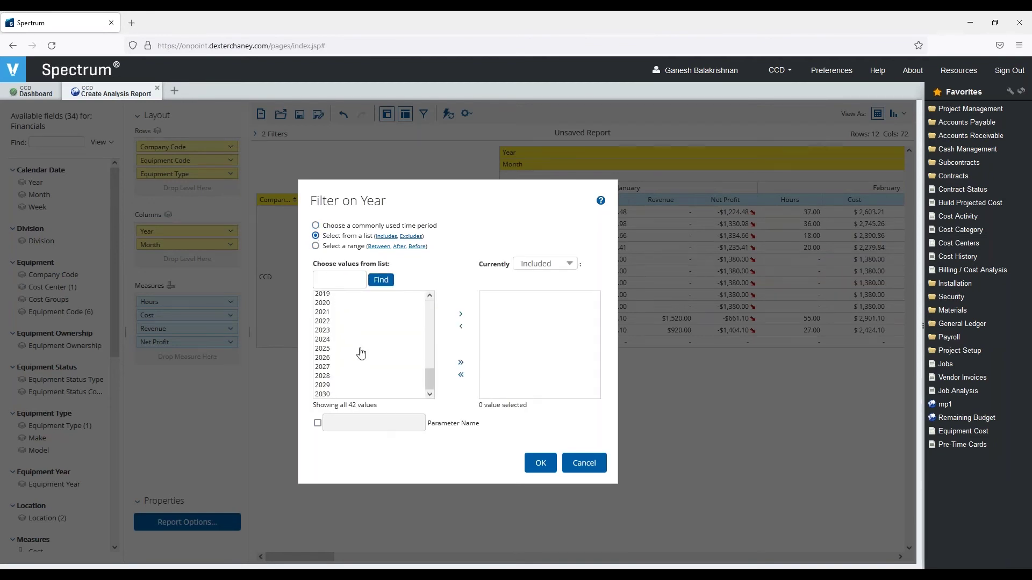
click(322, 296)
click(461, 316)
click(539, 466)
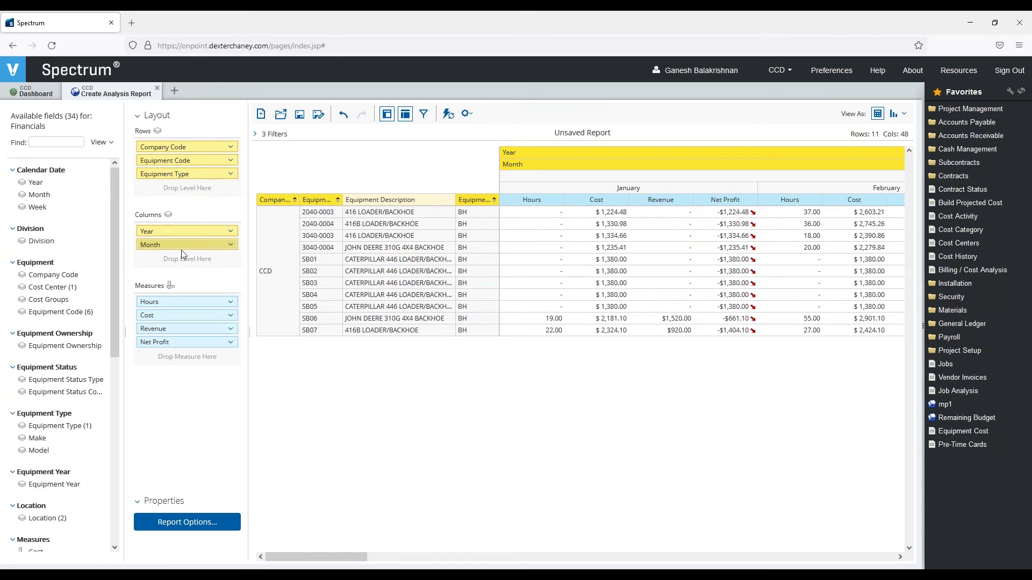
Filter the Month column field to include only February.
right_click(194, 246)
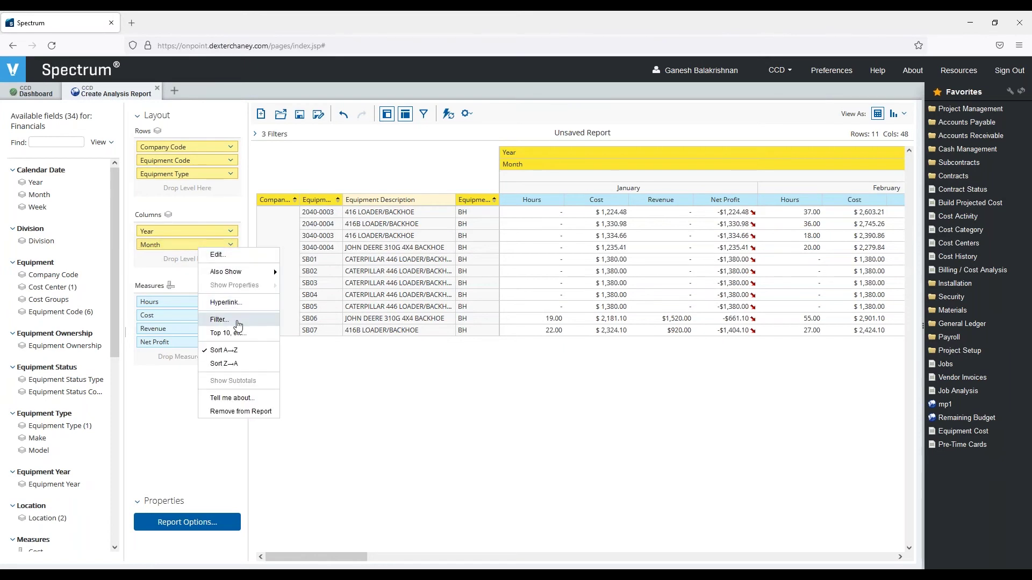
click(238, 323)
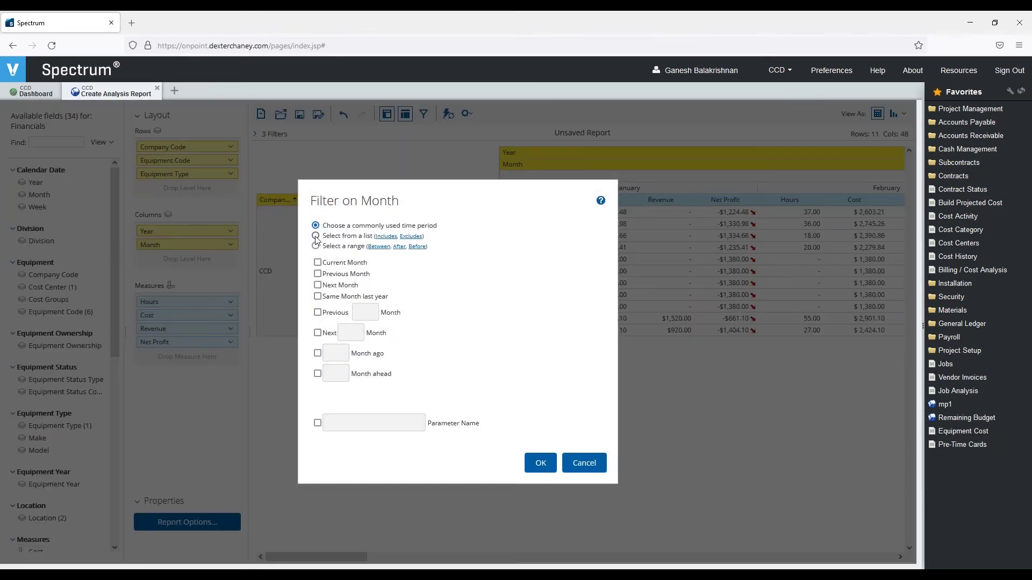
click(315, 237)
double_click(329, 306)
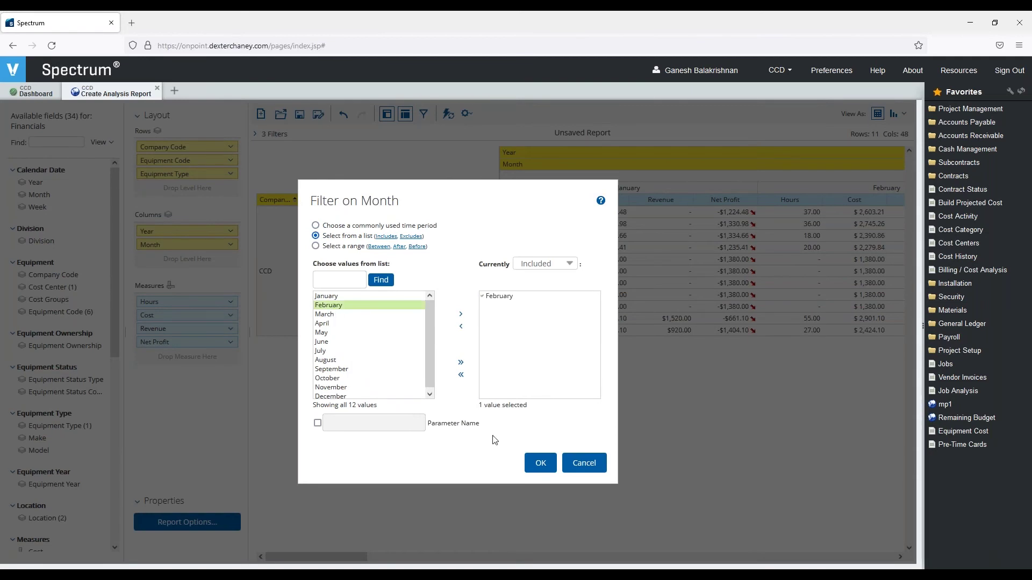
click(539, 463)
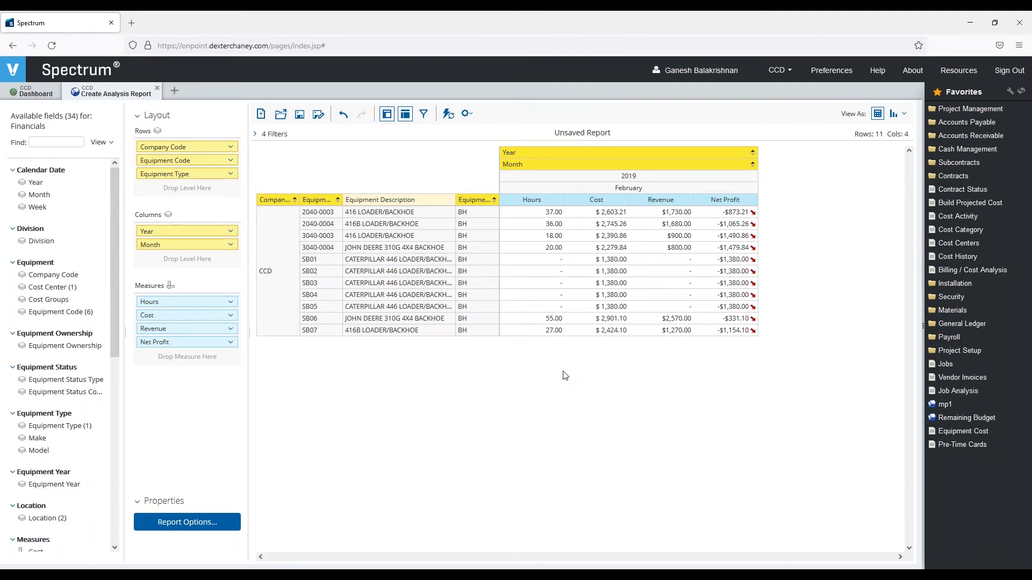
click(905, 116)
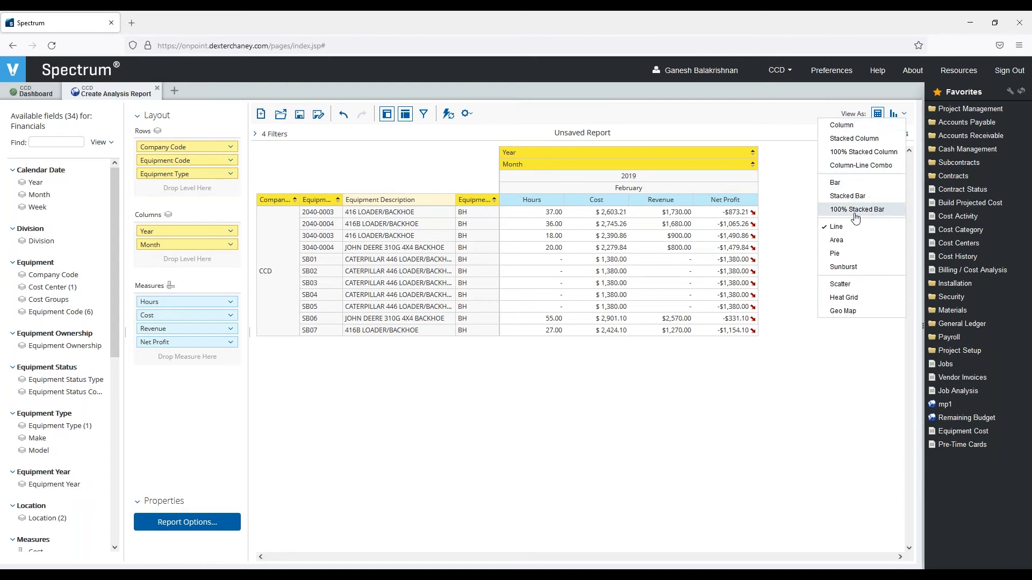
click(847, 233)
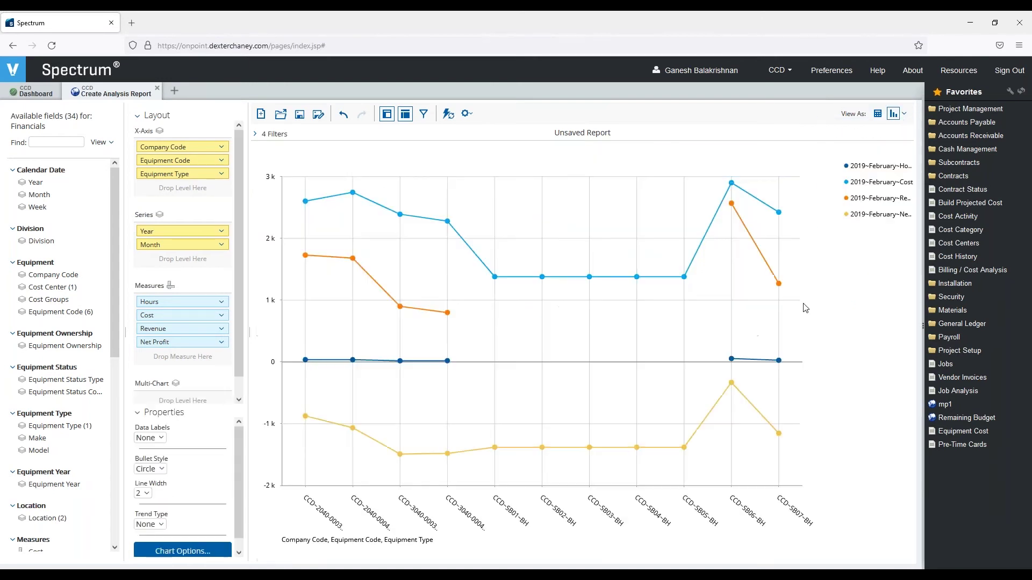
click(162, 439)
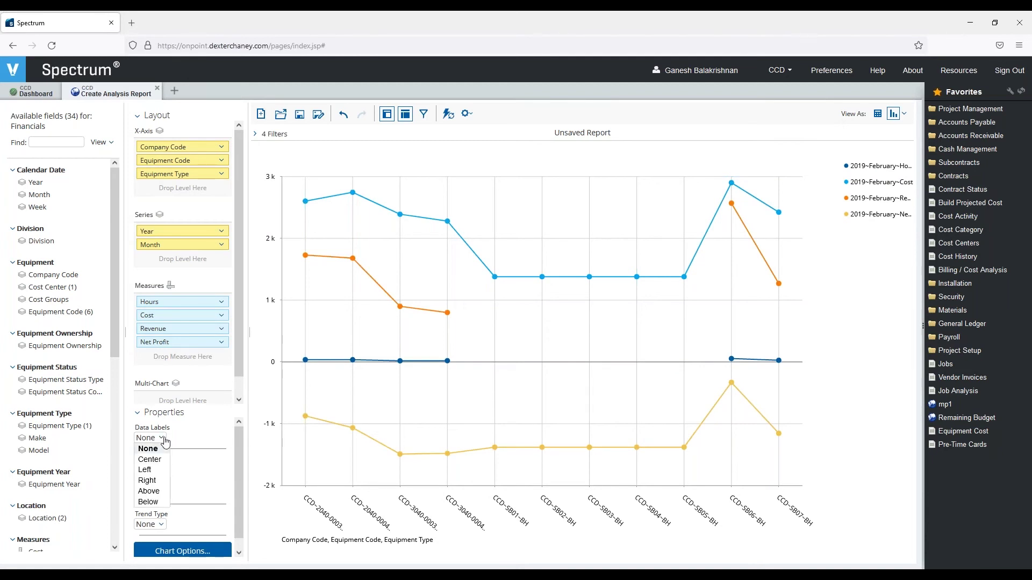
click(150, 492)
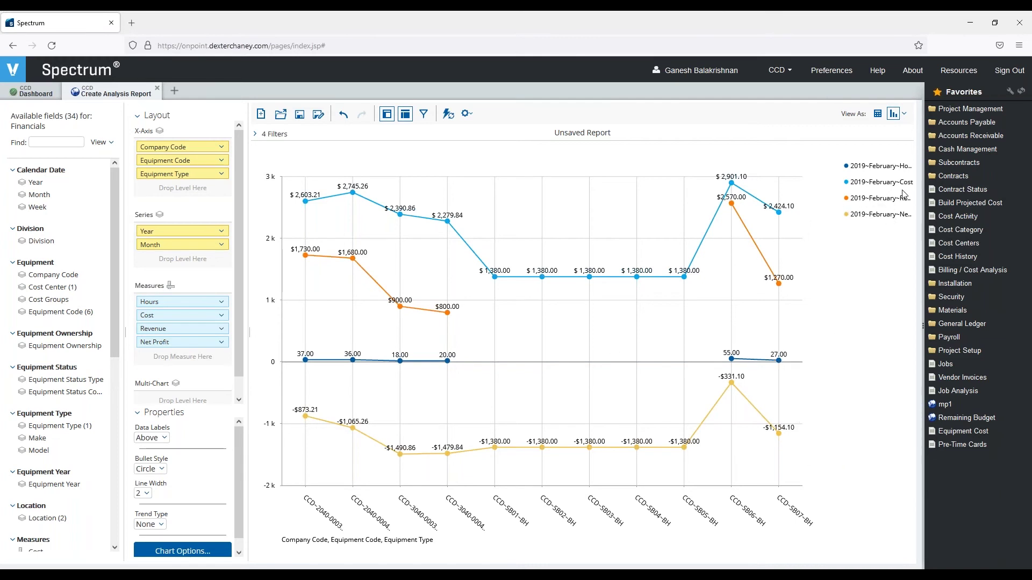
mouse_move(400, 306)
mouse_move(352, 436)
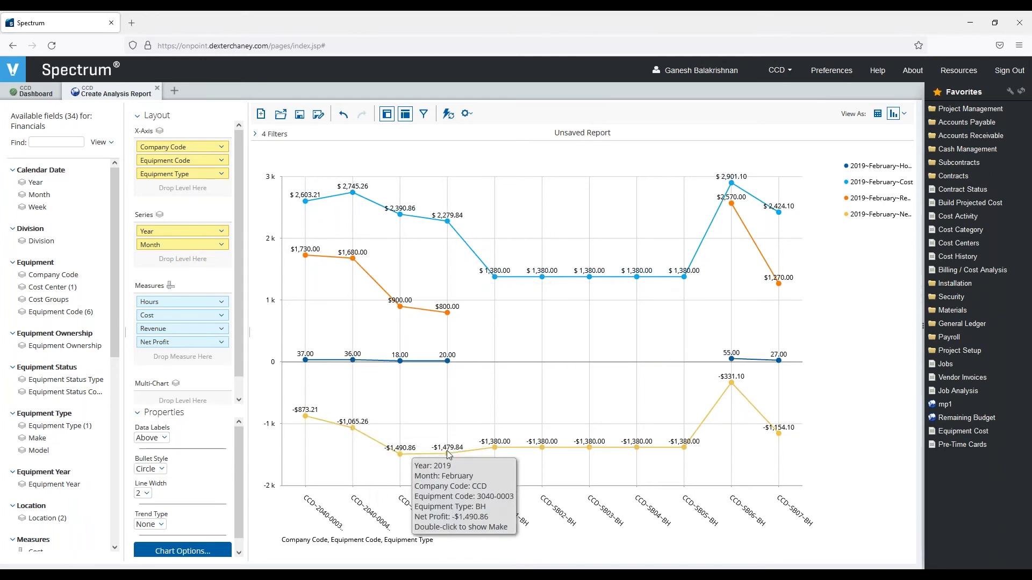
mouse_move(528, 450)
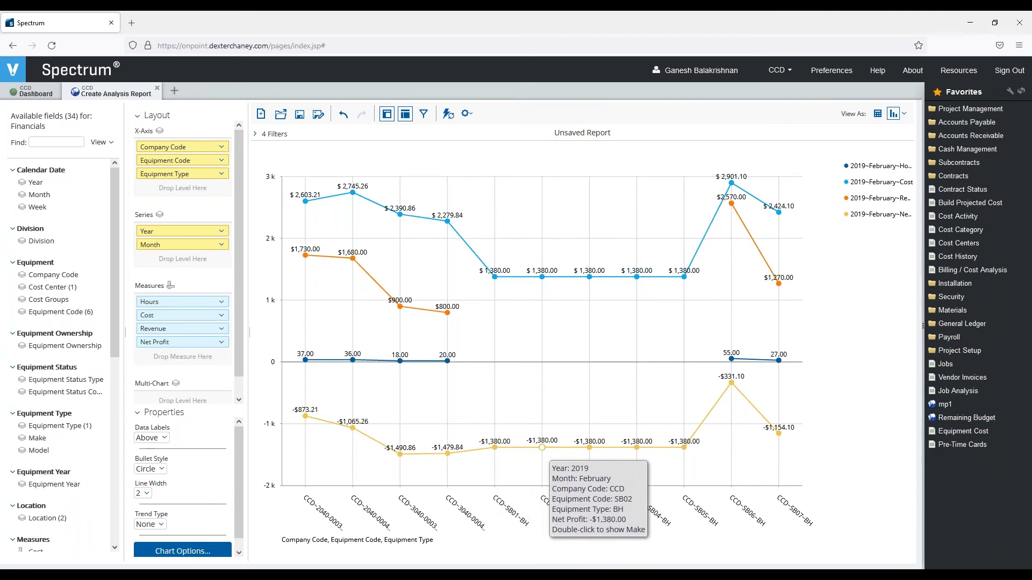
mouse_move(591, 456)
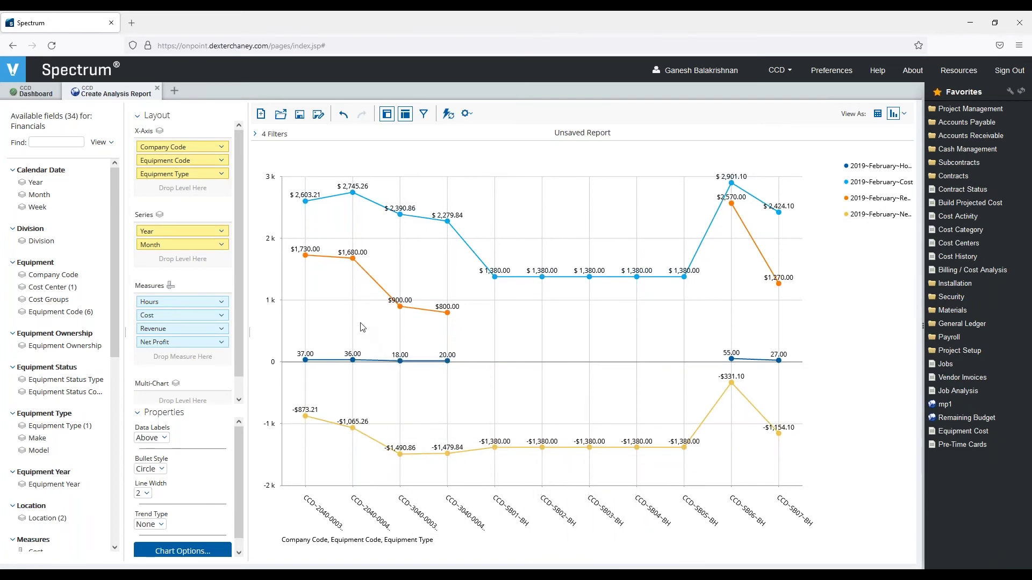
Save the report under the filename 'EQ Profitability' in Home > personal user folder.
mouse_move(304, 423)
mouse_move(636, 450)
mouse_move(422, 360)
click(299, 115)
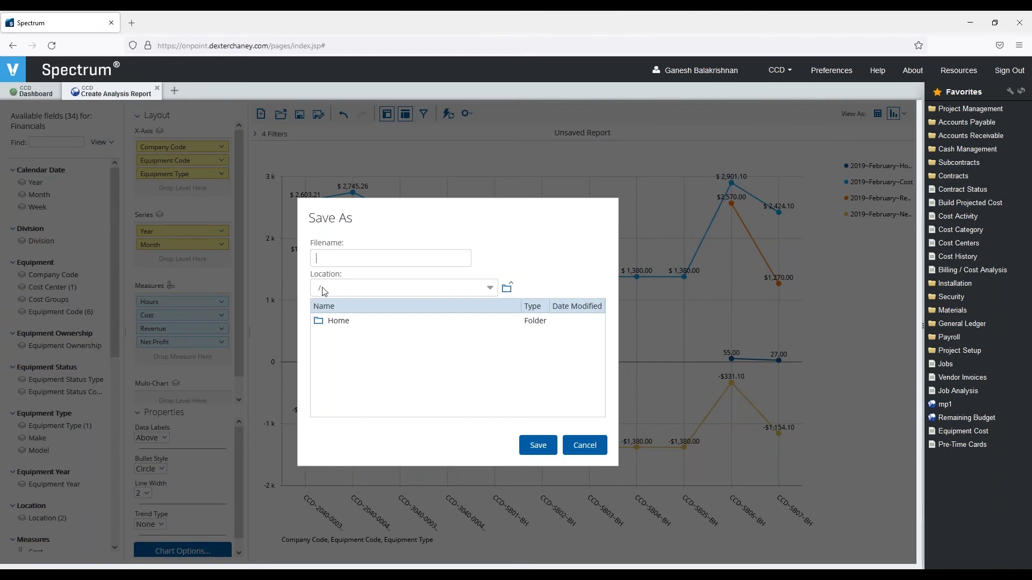
text(EQ Profitability)
double_click(338, 321)
double_click(344, 336)
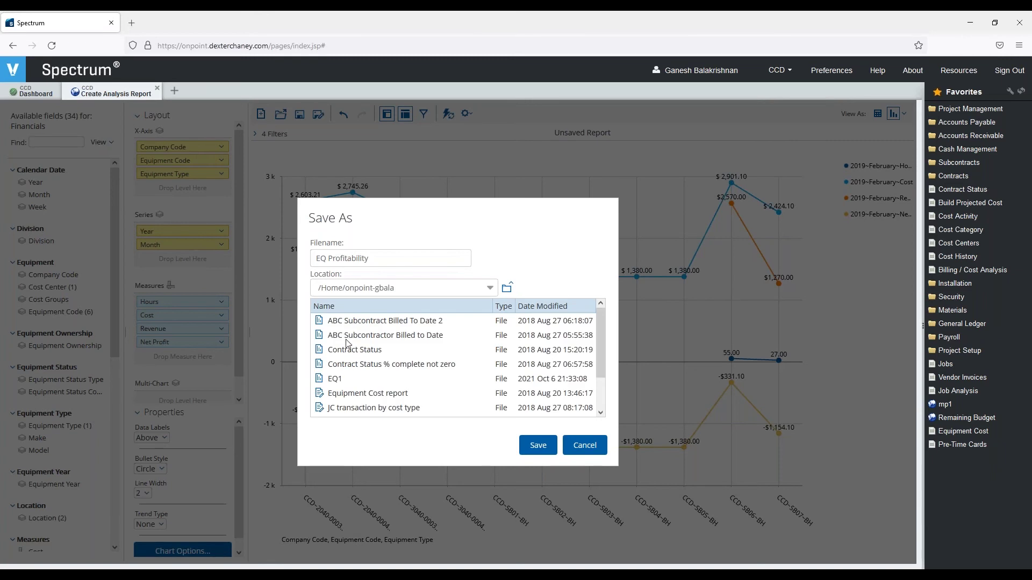
click(538, 445)
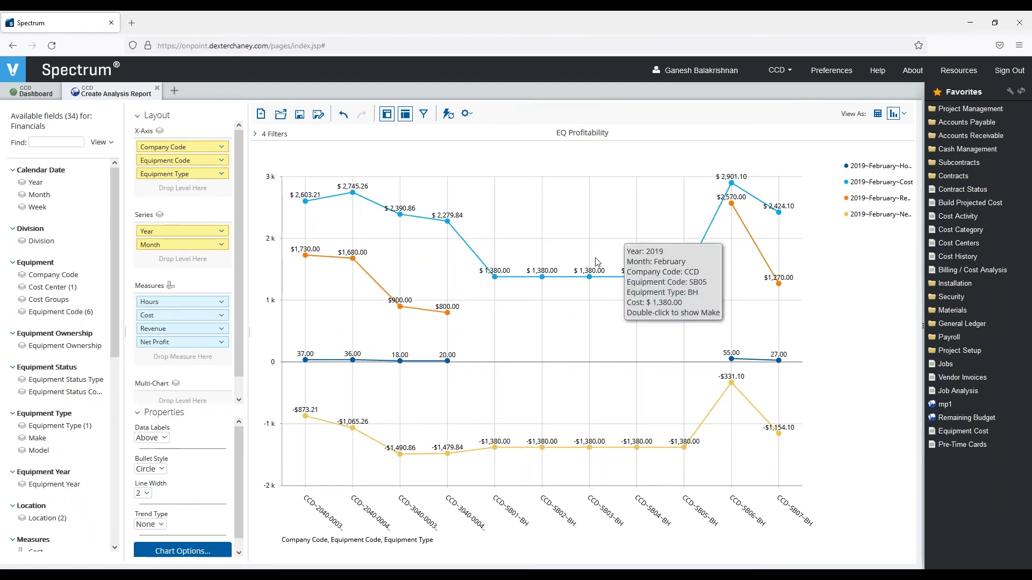
mouse_move(590, 277)
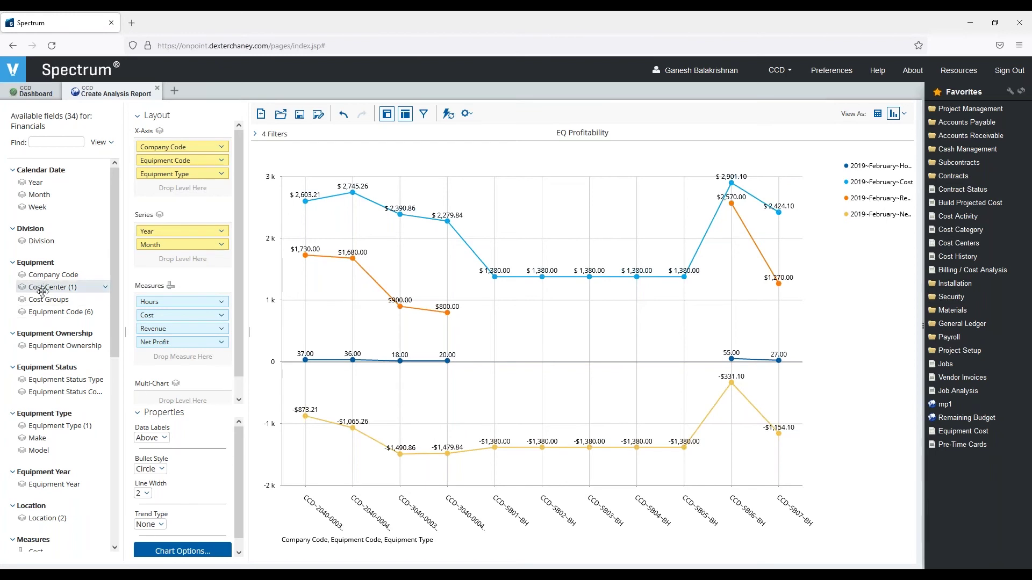
scroll(47, 301, down, 3)
scroll(46, 301, down, 6)
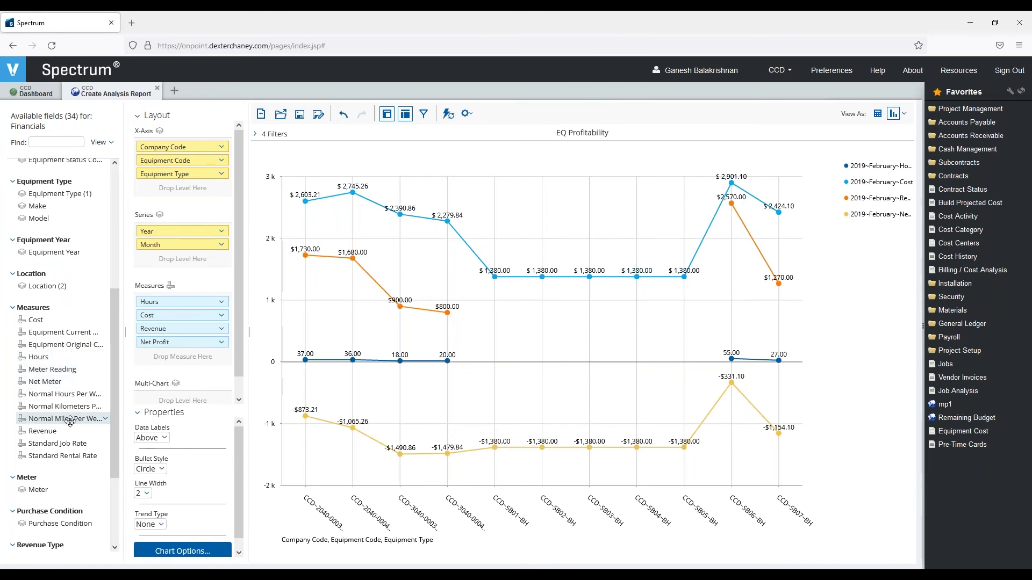
mouse_move(70, 421)
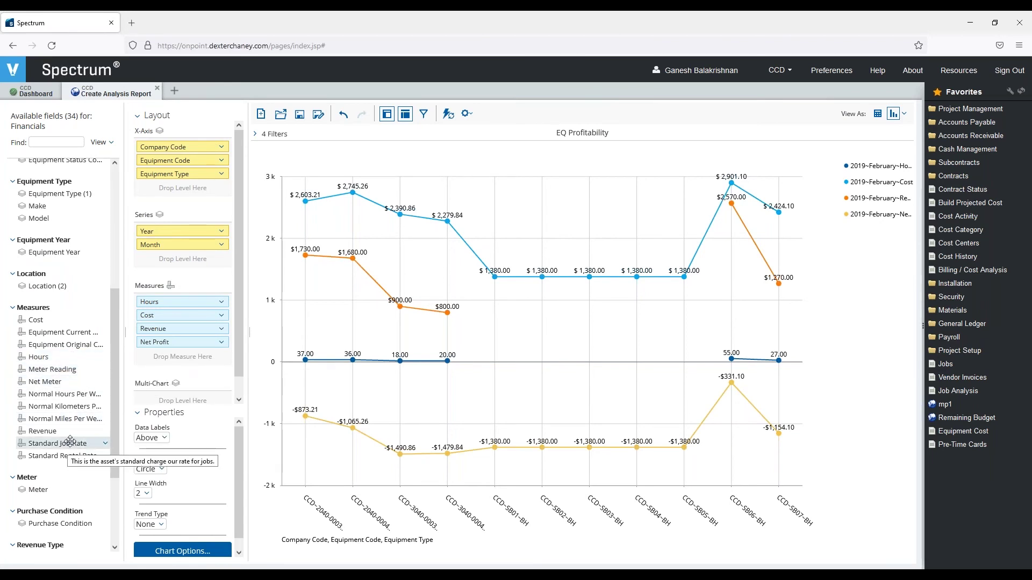
scroll(77, 404, down, 3)
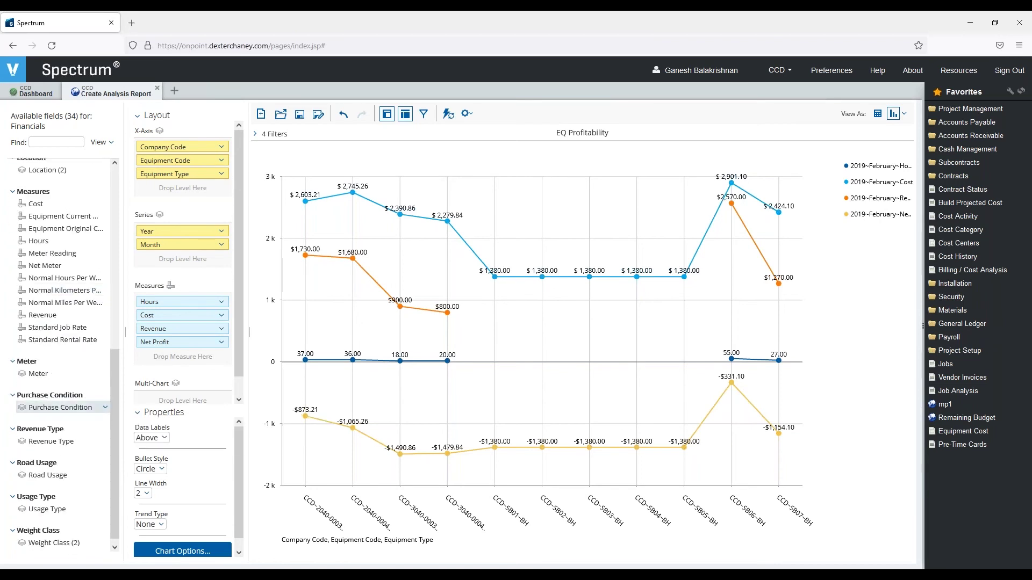
scroll(80, 407, down, 1)
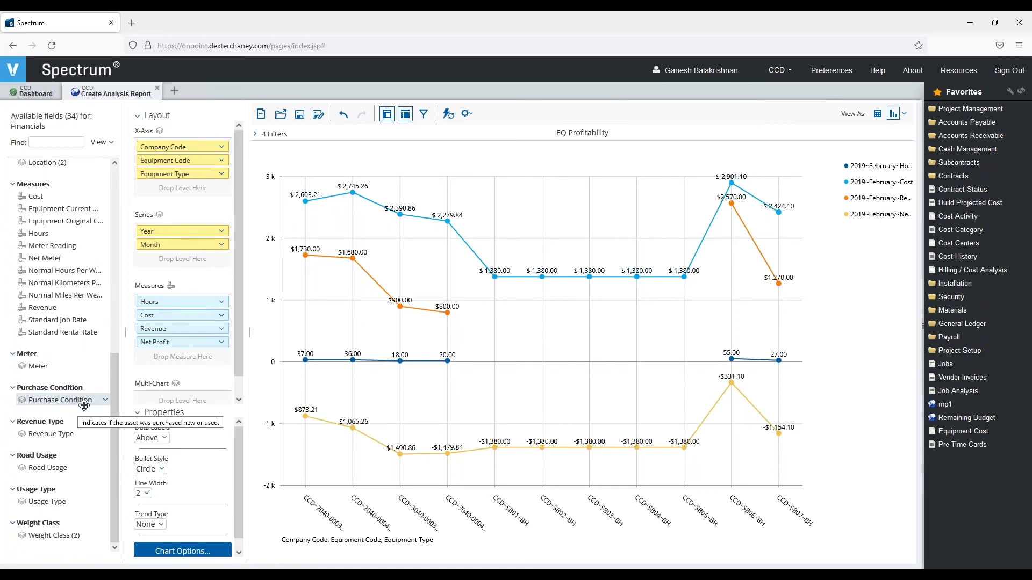
scroll(64, 357, up, 9)
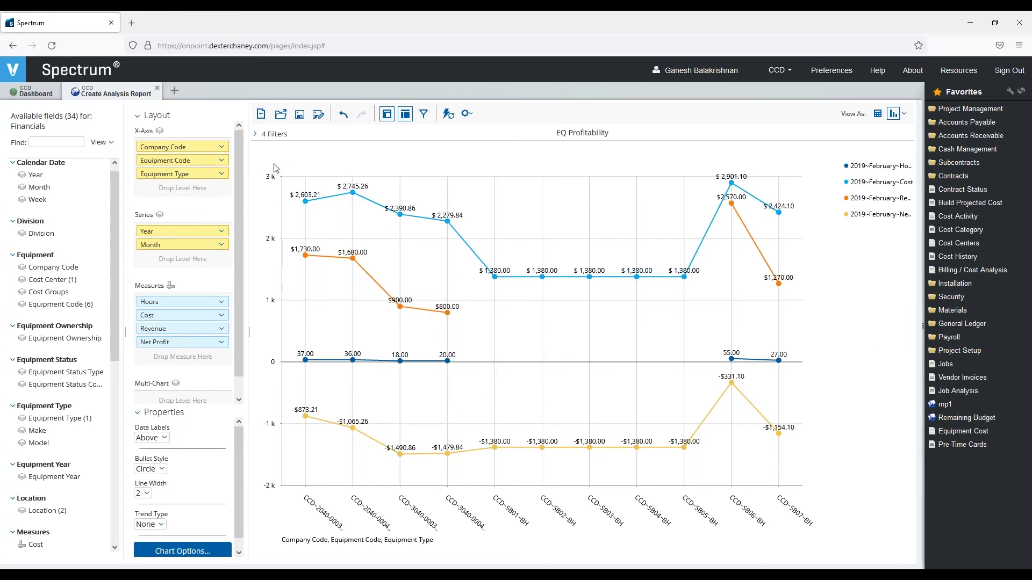
Create a new blank report on the Equipment: Financials data source.
click(261, 115)
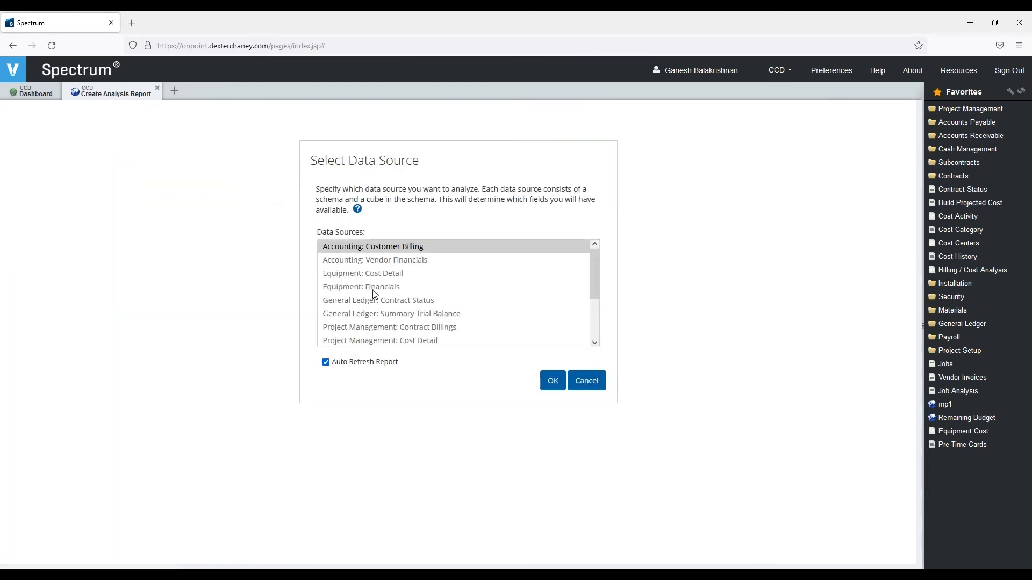
click(383, 291)
click(550, 382)
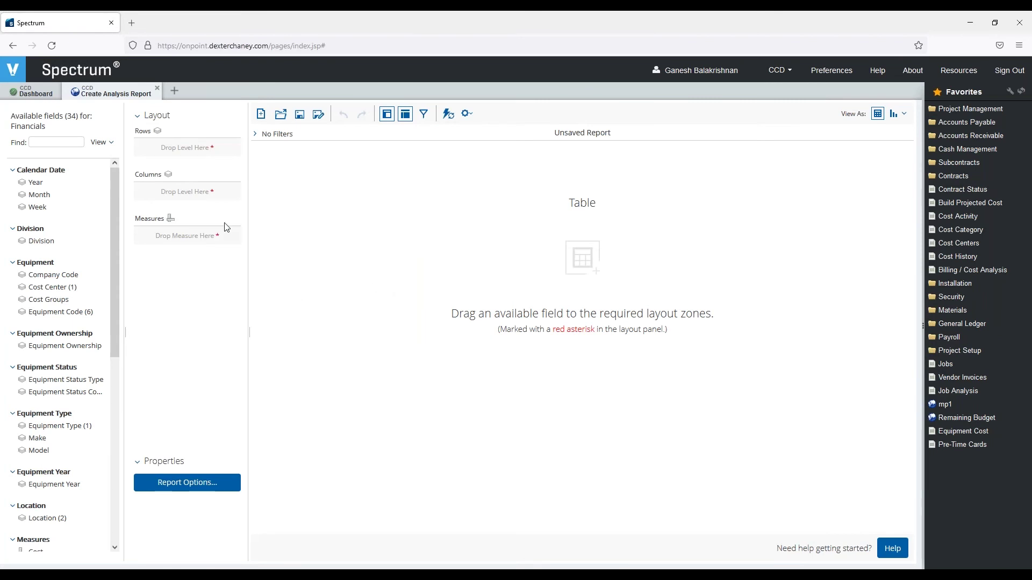
Add Company Code to Rows and filter it to include only CCD.
drag(66, 278, 195, 148)
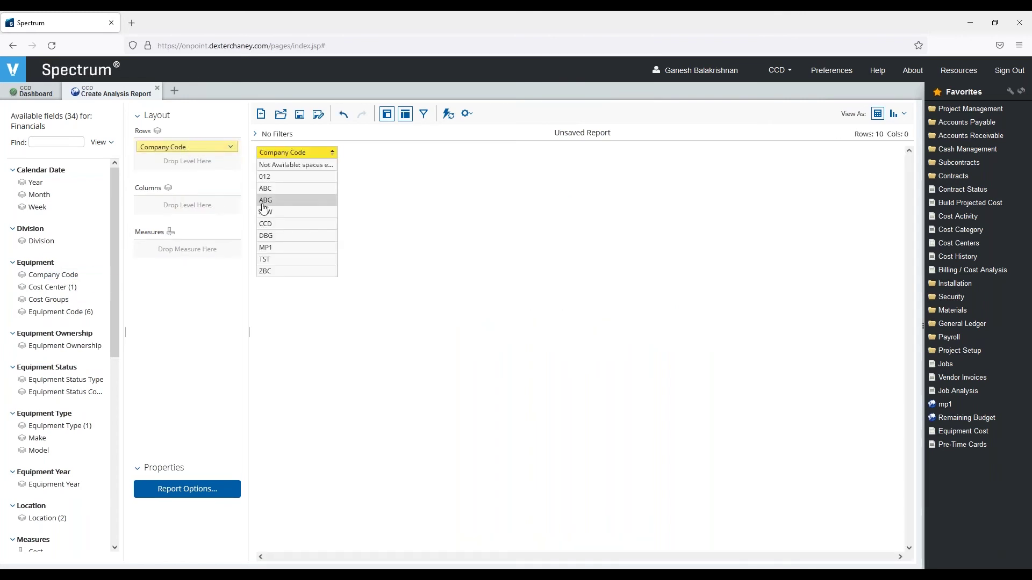
right_click(207, 151)
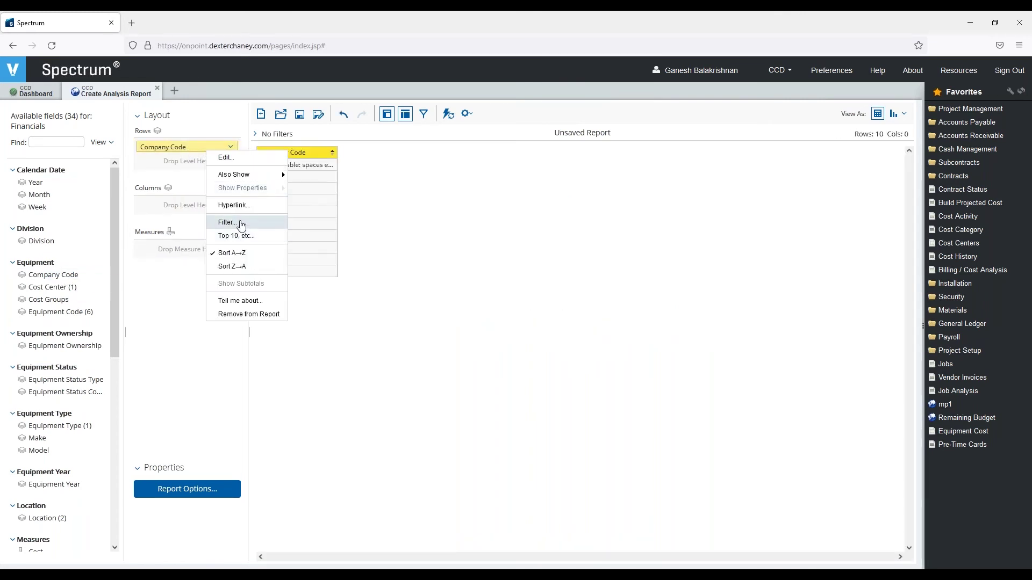
click(228, 222)
double_click(324, 337)
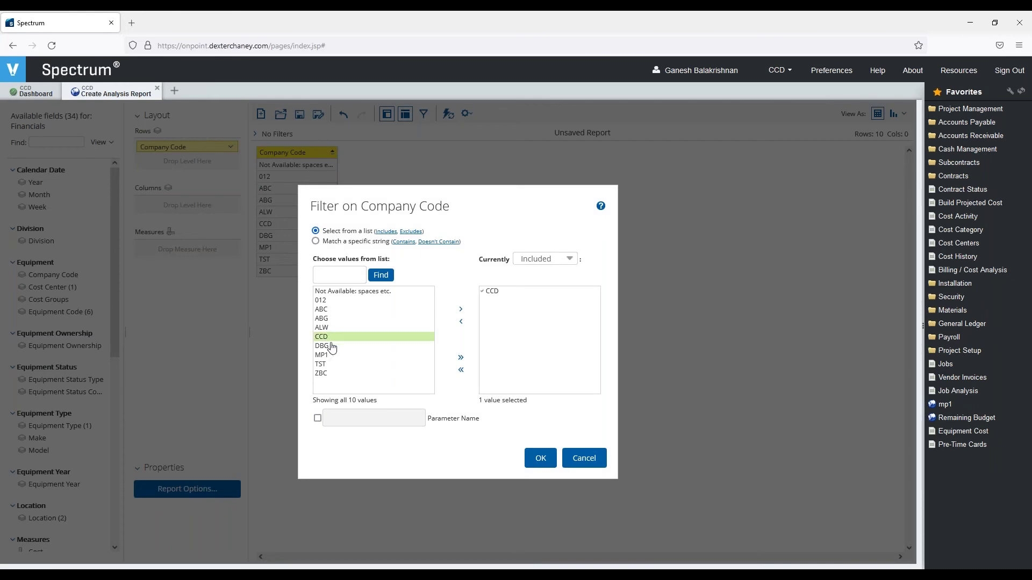
click(540, 458)
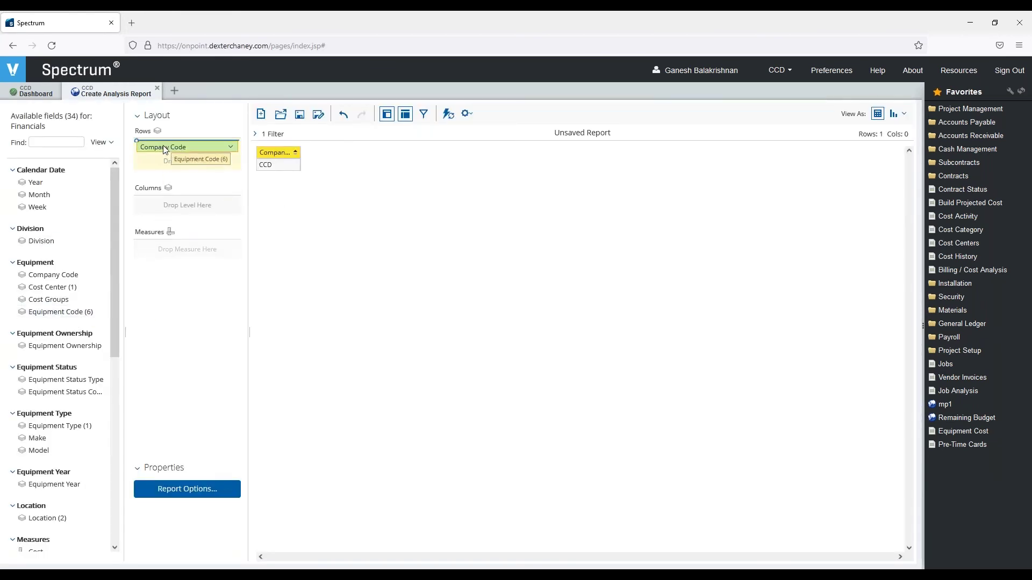
Add Equipment Code beneath Company Code in Rows and Hours as the measure.
drag(170, 163, 169, 161)
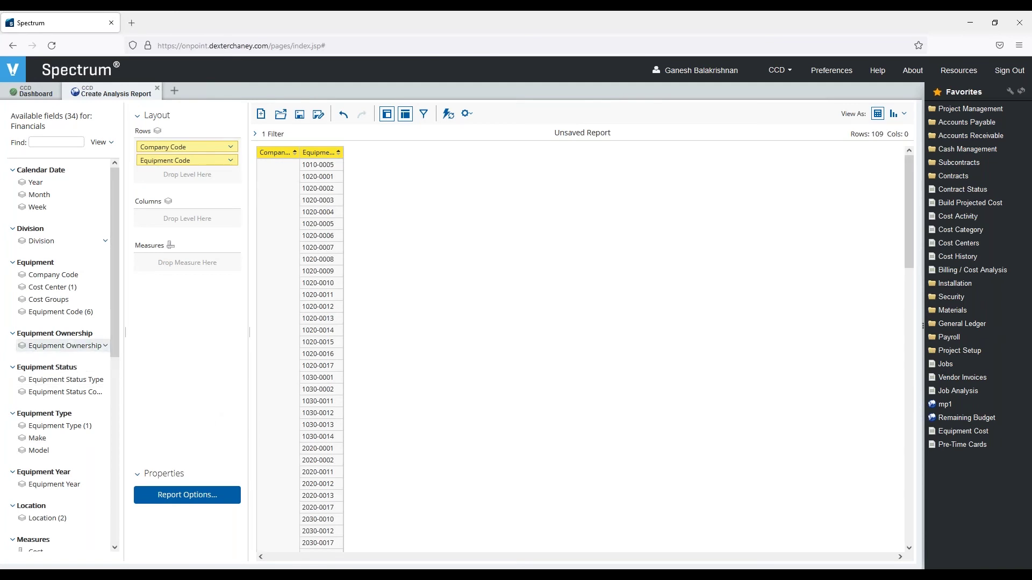
scroll(96, 451, down, 3)
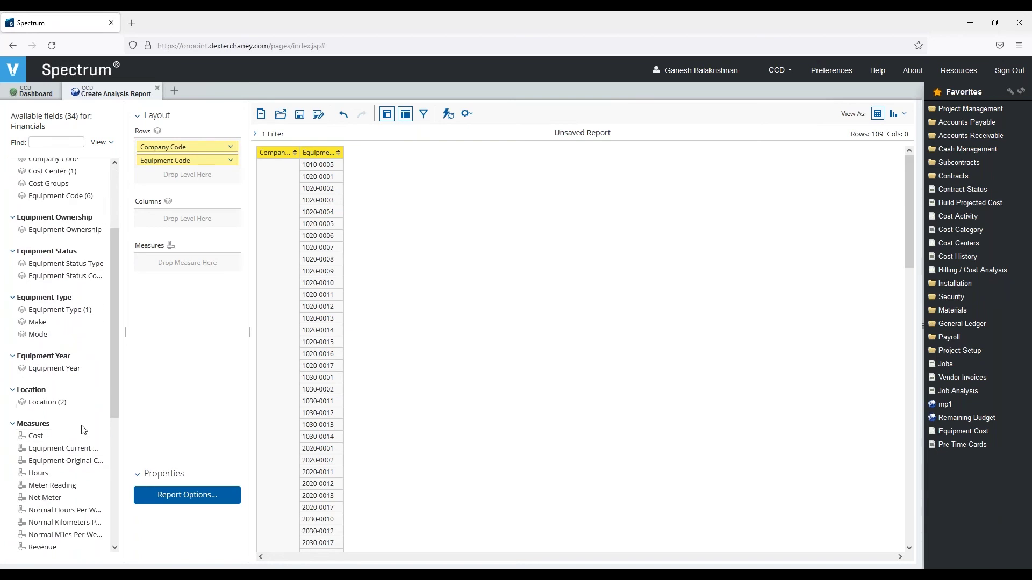
scroll(83, 430, down, 3)
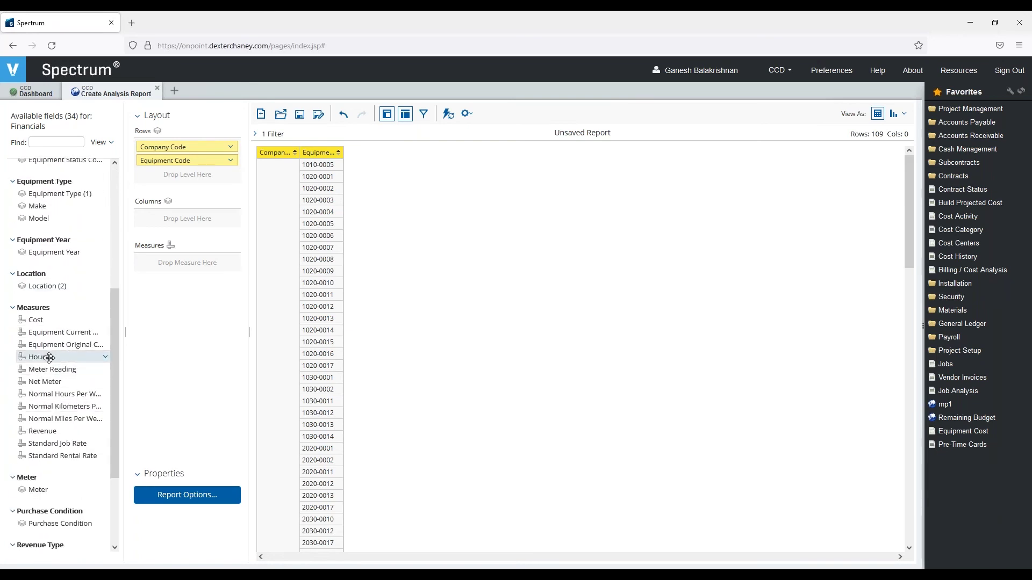
drag(49, 358, 184, 266)
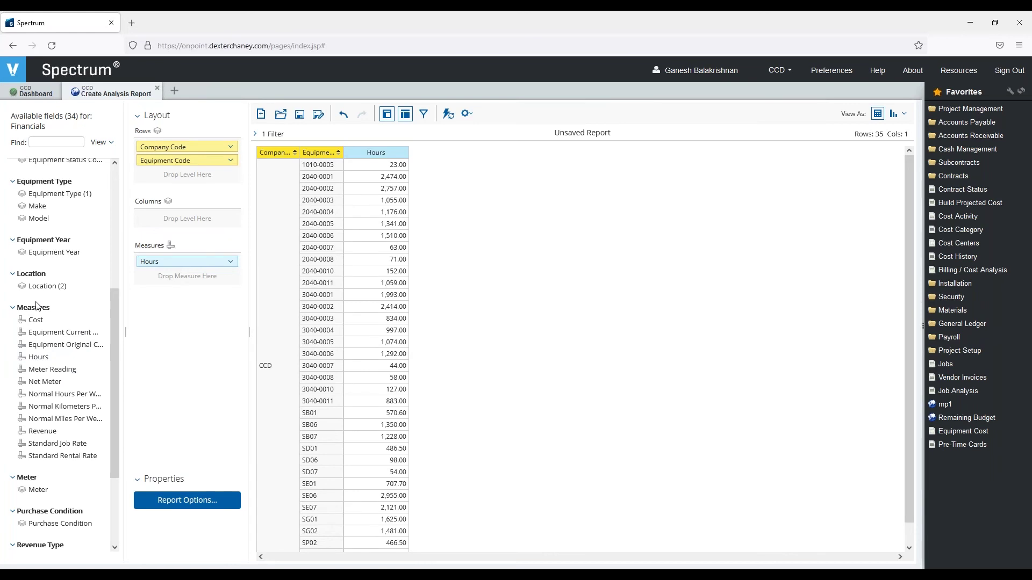
Add Calendar Date Year, then Month beneath it, to the Columns zone.
scroll(86, 258, up, 4)
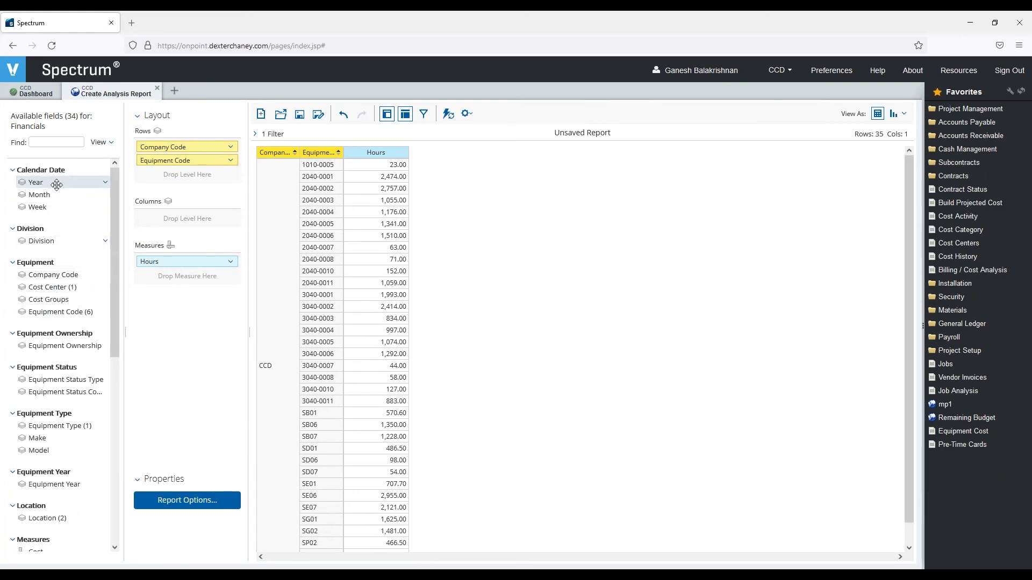
drag(56, 185, 156, 215)
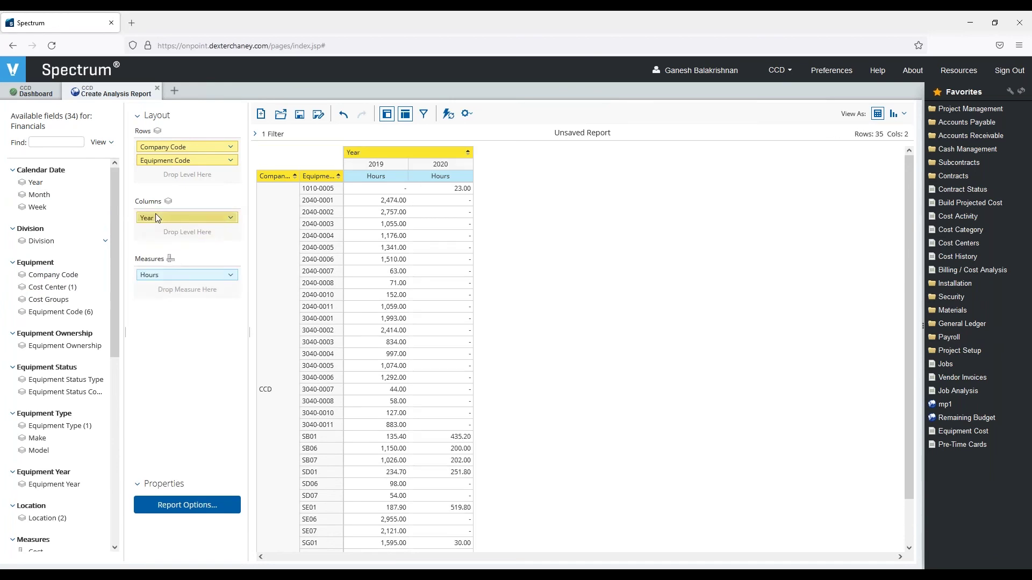
drag(39, 195, 178, 235)
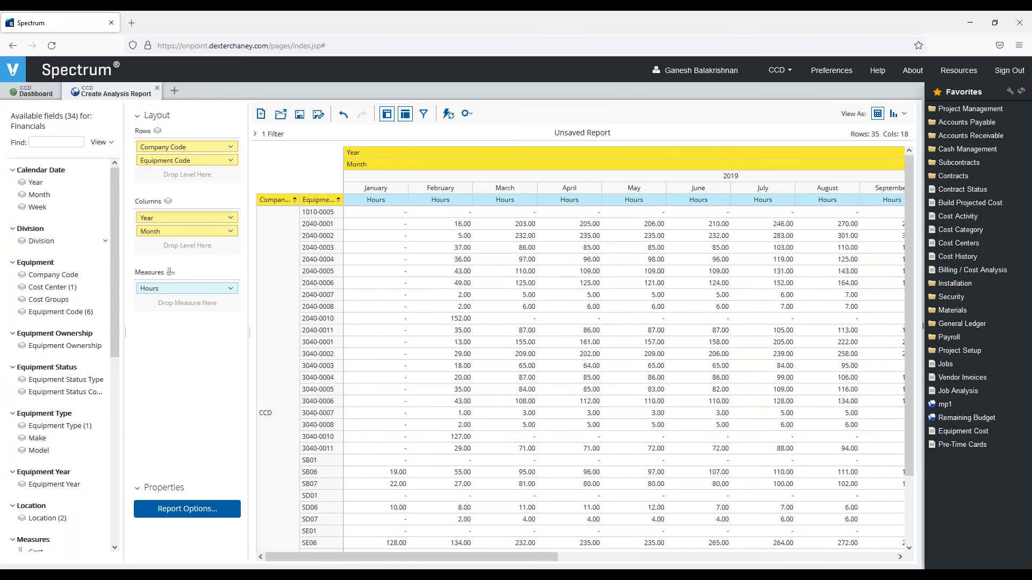
Review the Year column filter and close it without changes.
click(196, 218)
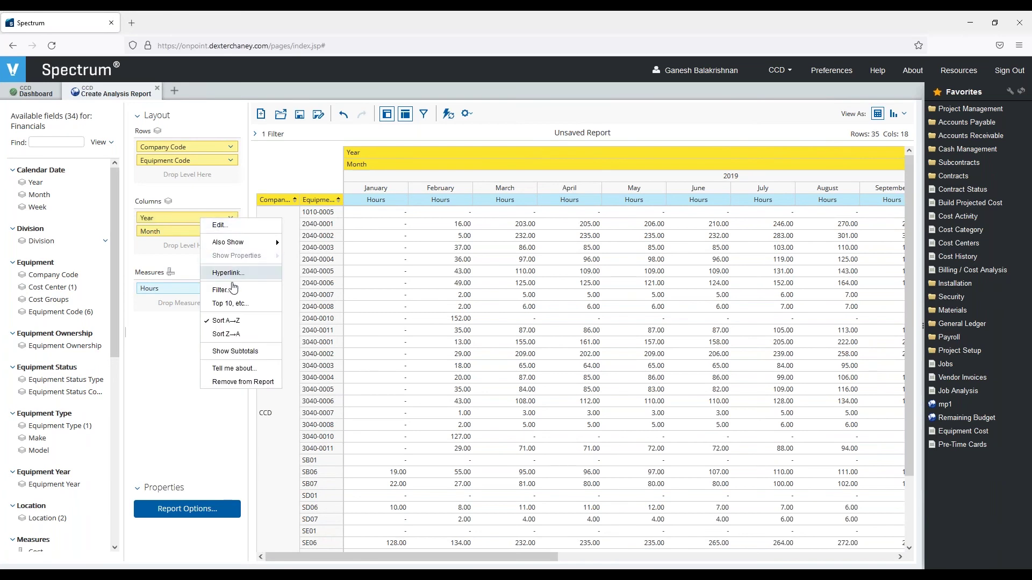
click(232, 294)
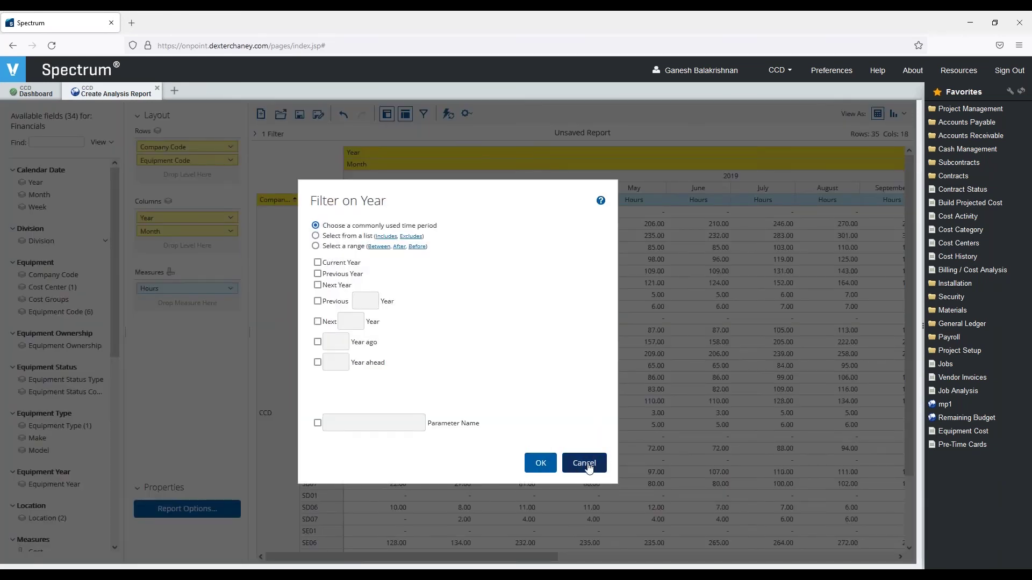
click(596, 464)
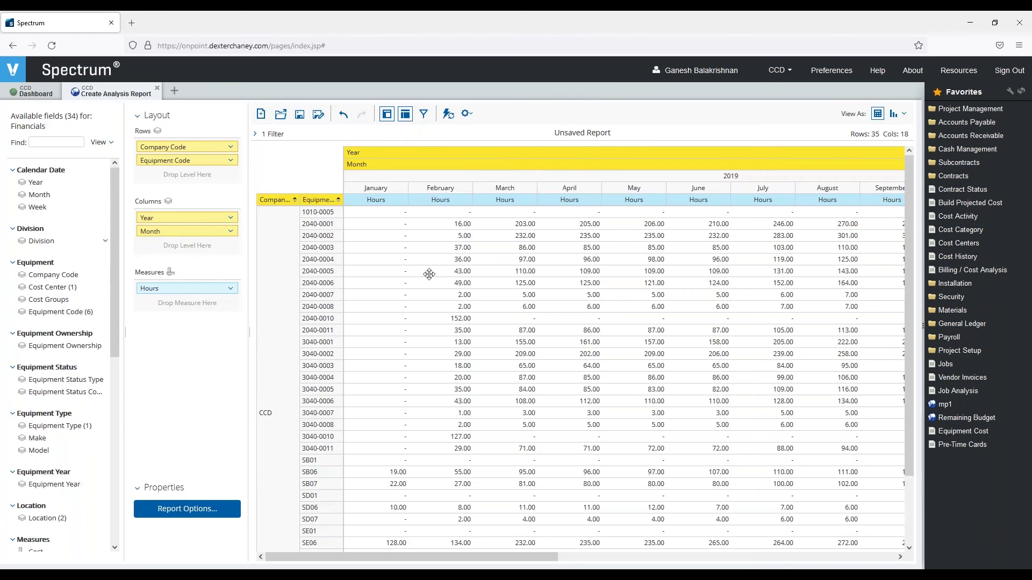
Display the report as a Stacked Bar chart of Hours per equipment code.
click(901, 119)
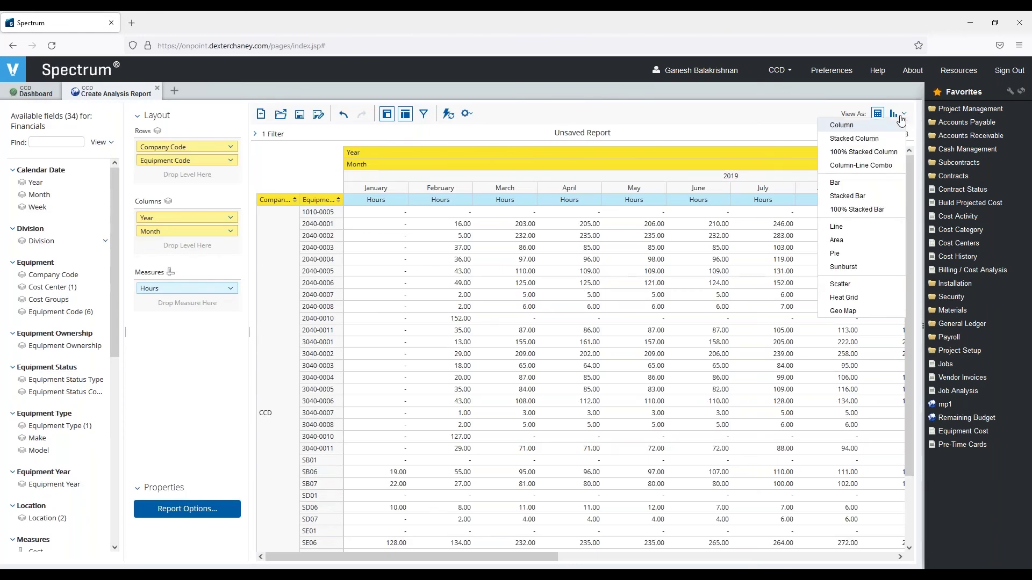
click(863, 198)
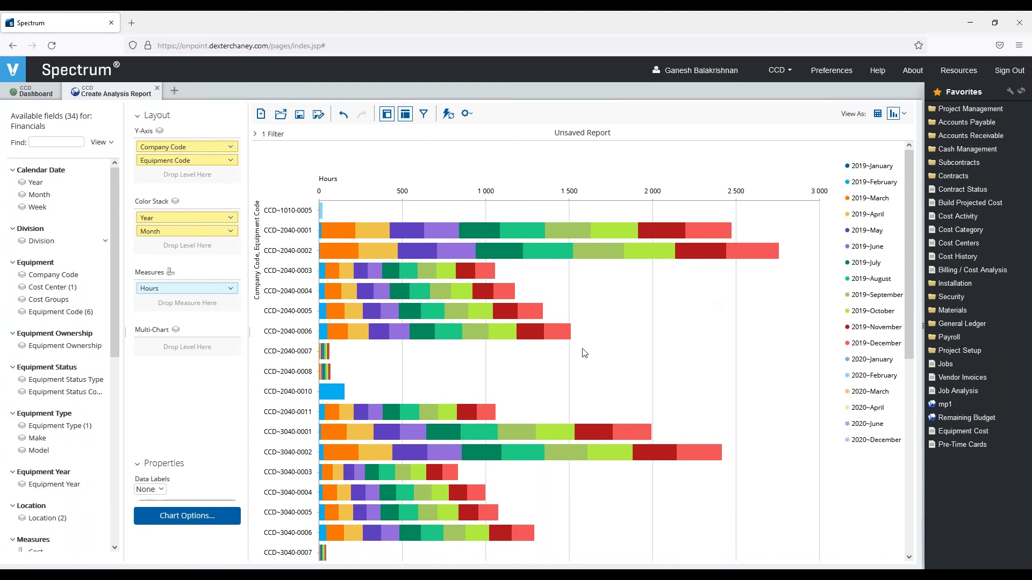
scroll(584, 352, down, 3)
scroll(585, 352, up, 3)
mouse_move(450, 232)
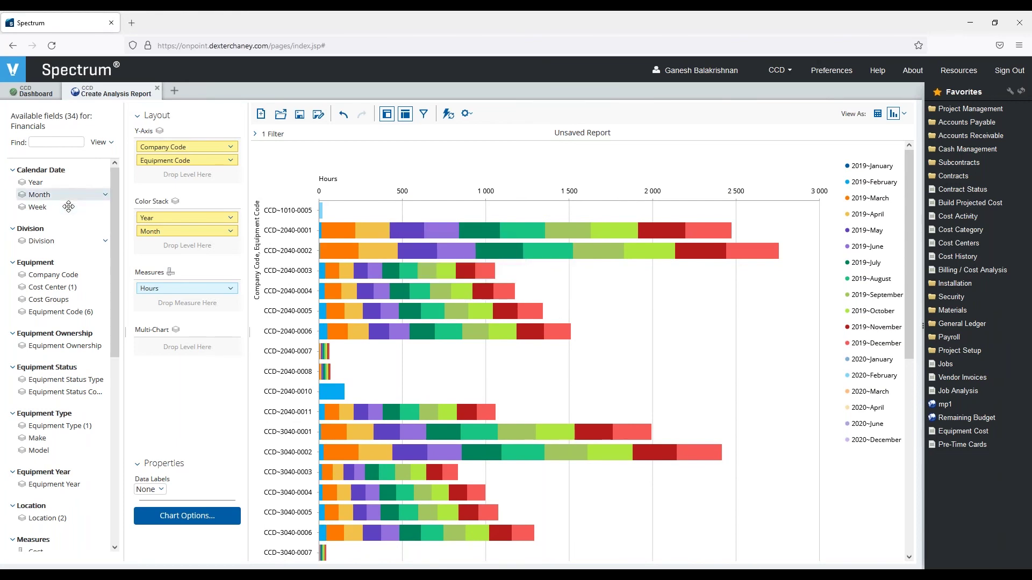
mouse_move(66, 299)
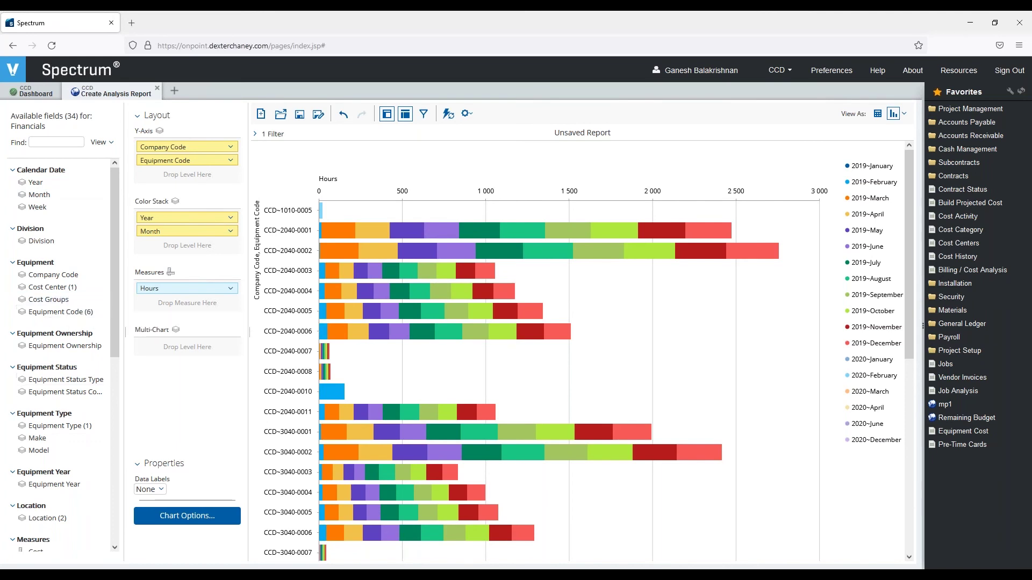
Add Equipment Type as a category level, splitting the chart into per-type panels.
drag(73, 428, 176, 345)
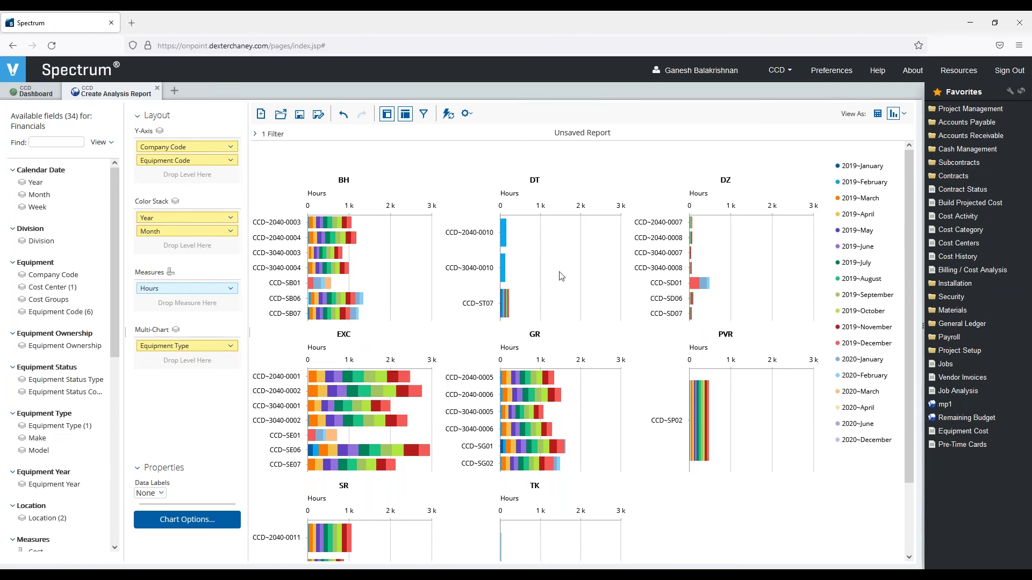
Filter the Year level to 2019 by selecting it from a list.
right_click(196, 227)
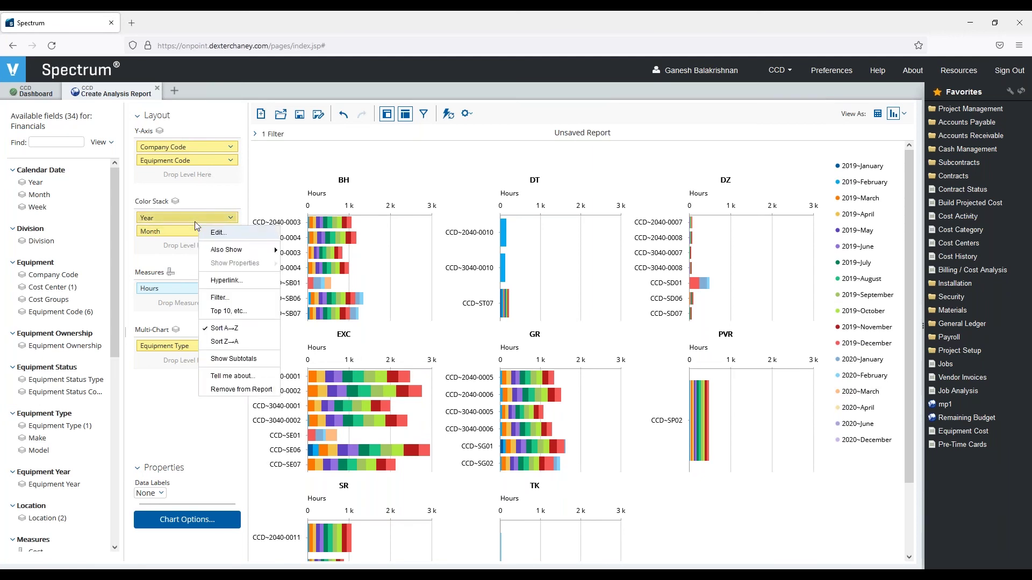
click(226, 299)
click(315, 235)
scroll(338, 335, down, 10)
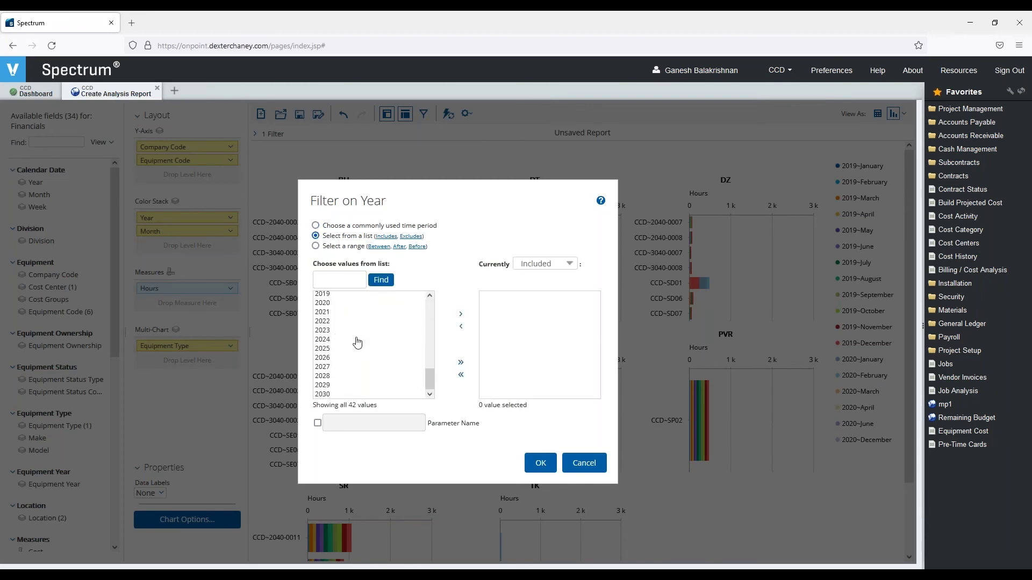
click(325, 296)
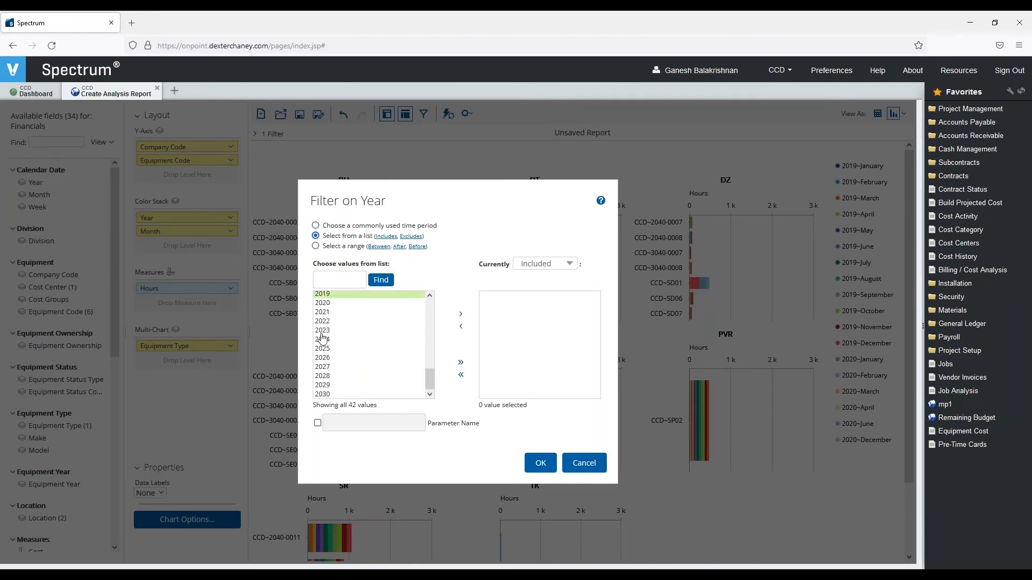
click(461, 314)
click(541, 463)
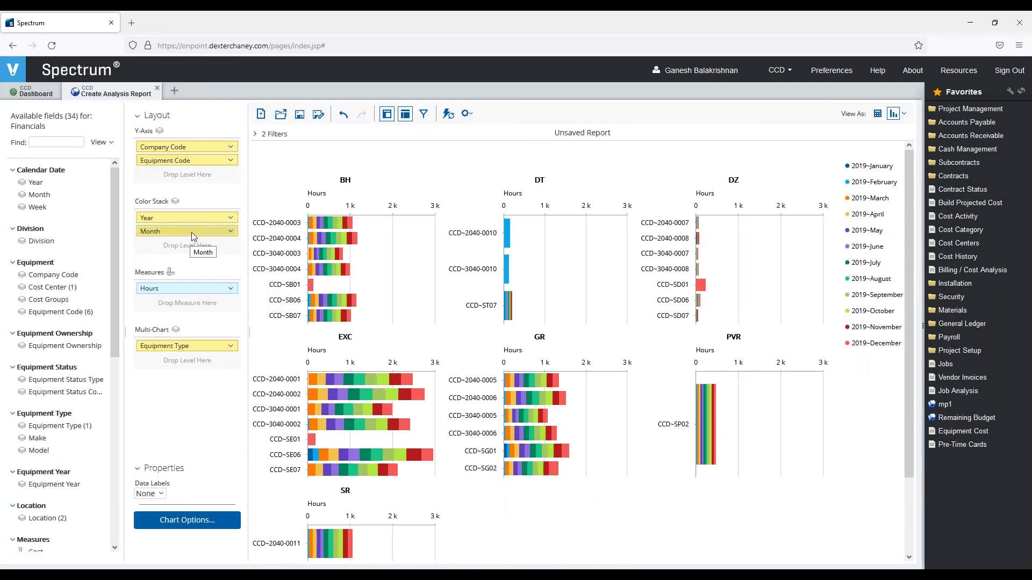
Filter the Month level to February by selecting it from a list.
right_click(191, 233)
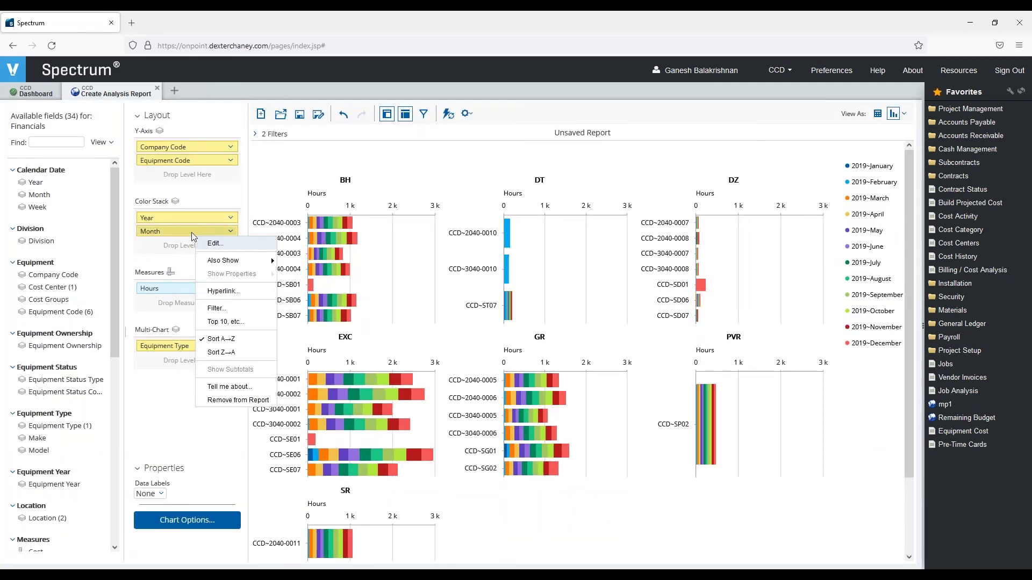
click(224, 310)
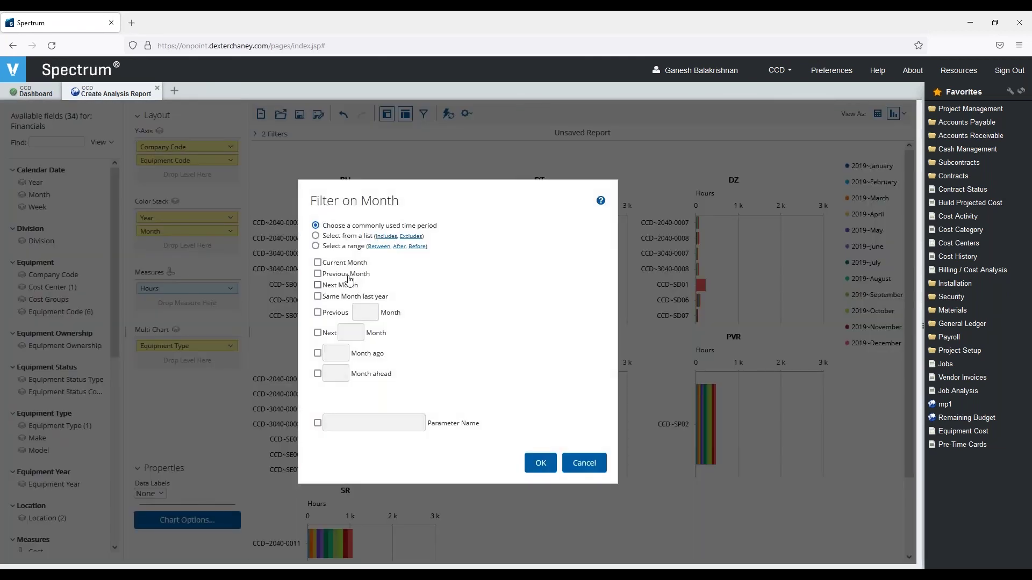
click(316, 236)
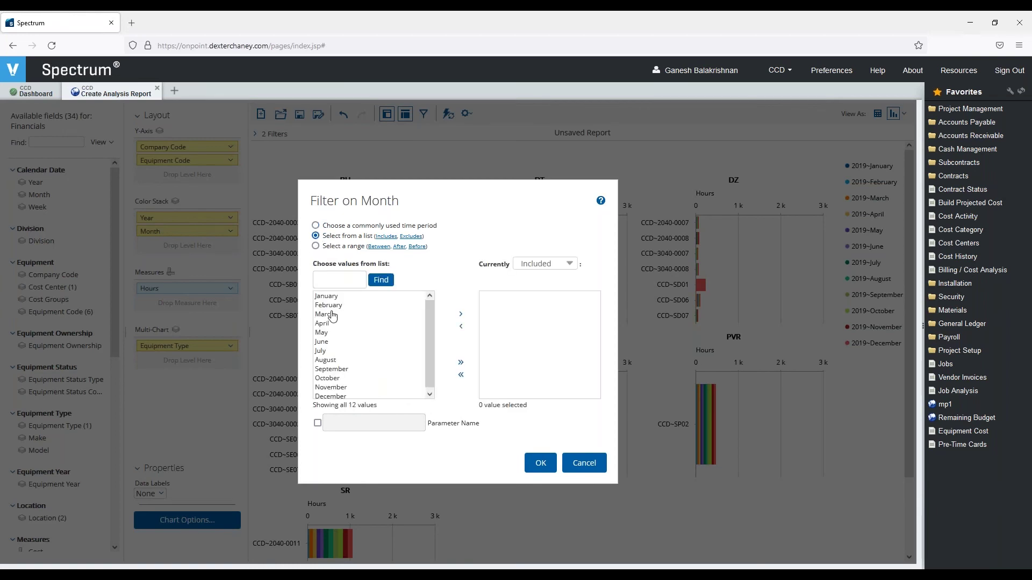
click(333, 305)
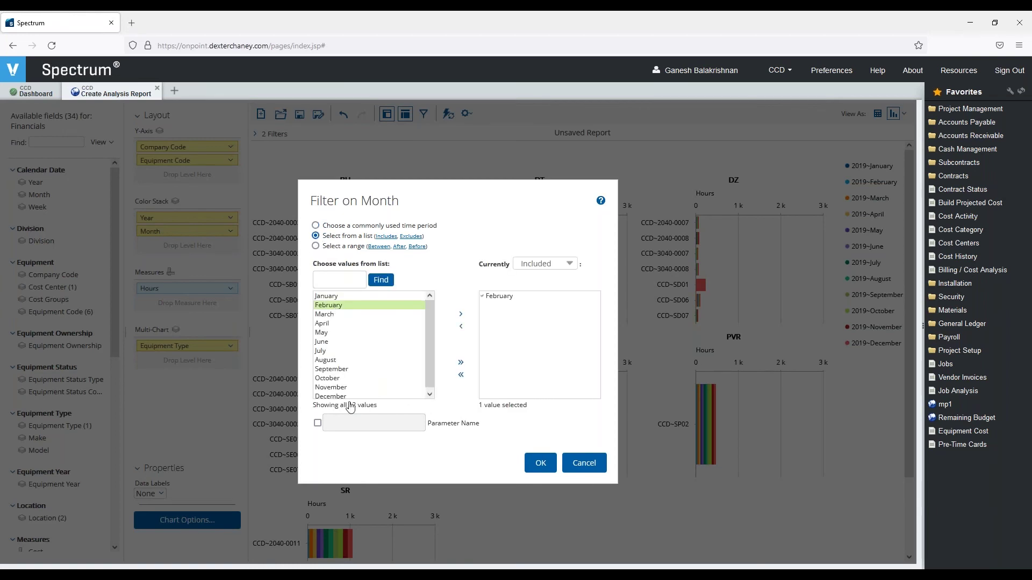
click(539, 463)
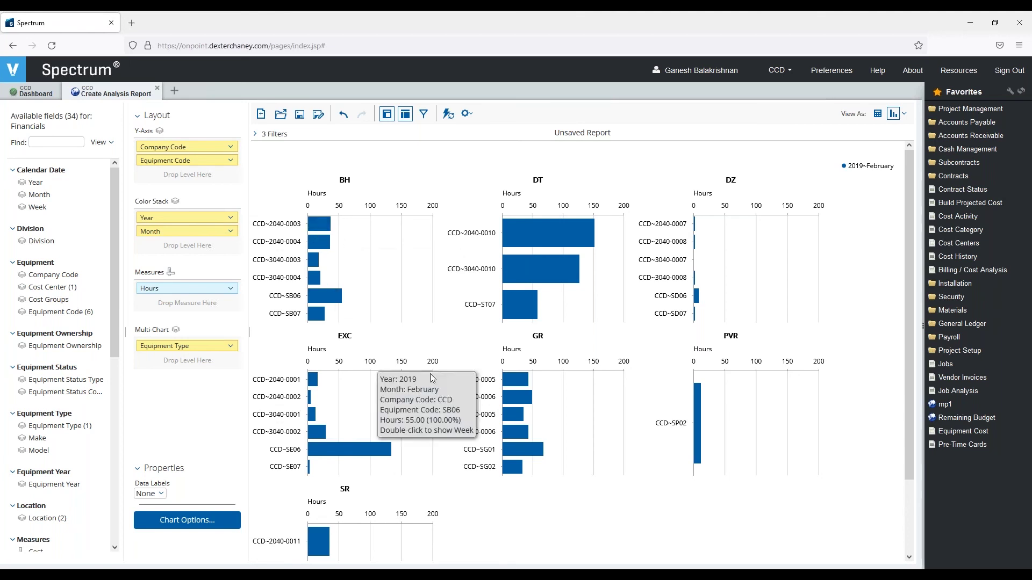
mouse_move(558, 251)
scroll(603, 302, down, 3)
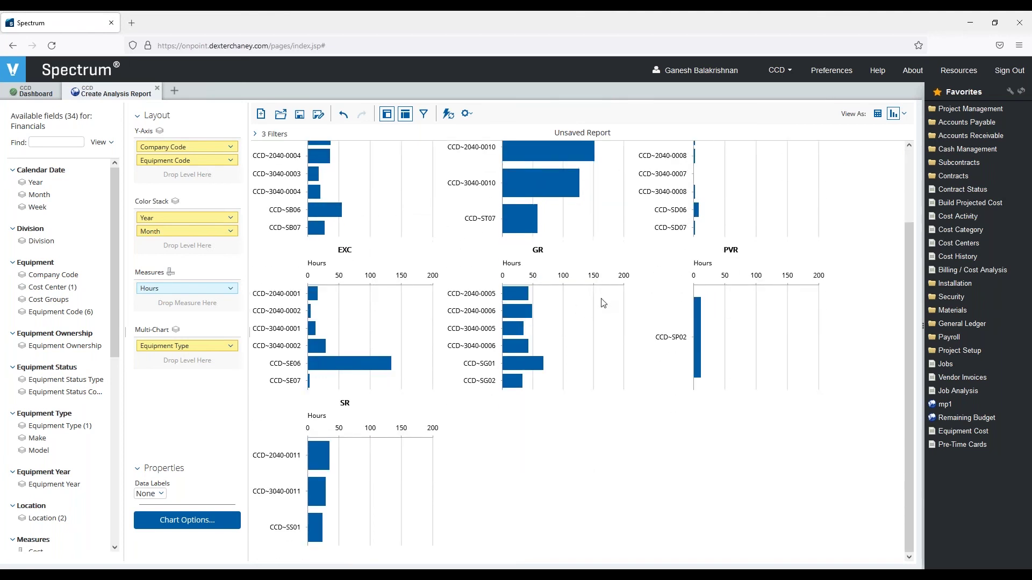
scroll(603, 302, up, 3)
scroll(603, 302, down, 3)
scroll(614, 310, up, 2)
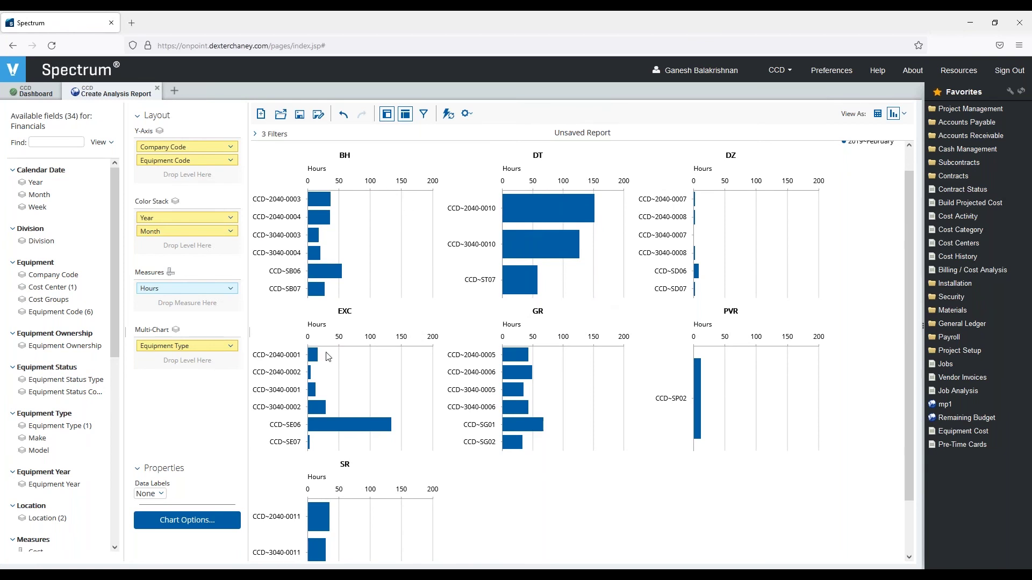
Filter Equipment Type to include only BH.
right_click(187, 346)
click(213, 423)
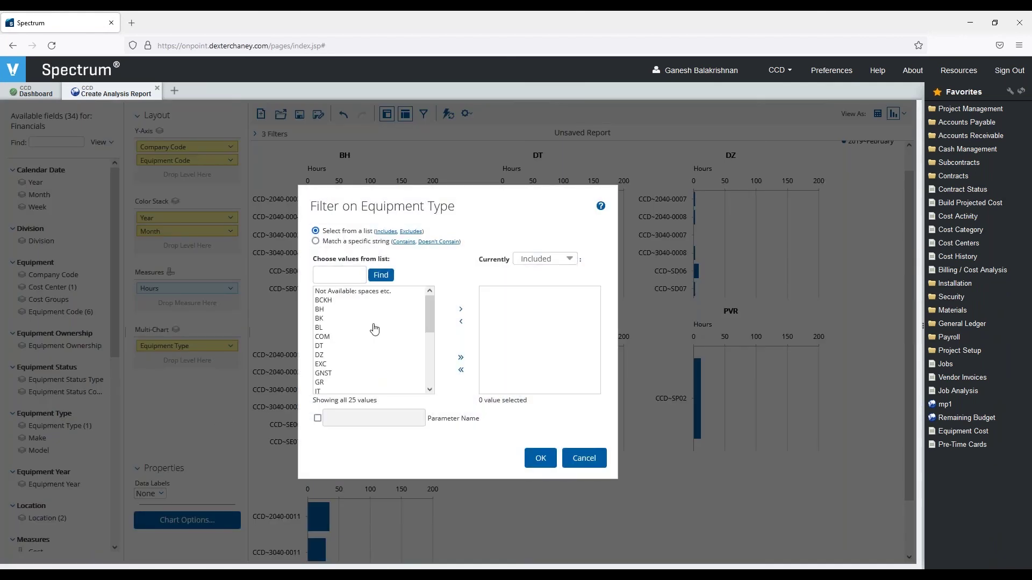
double_click(319, 310)
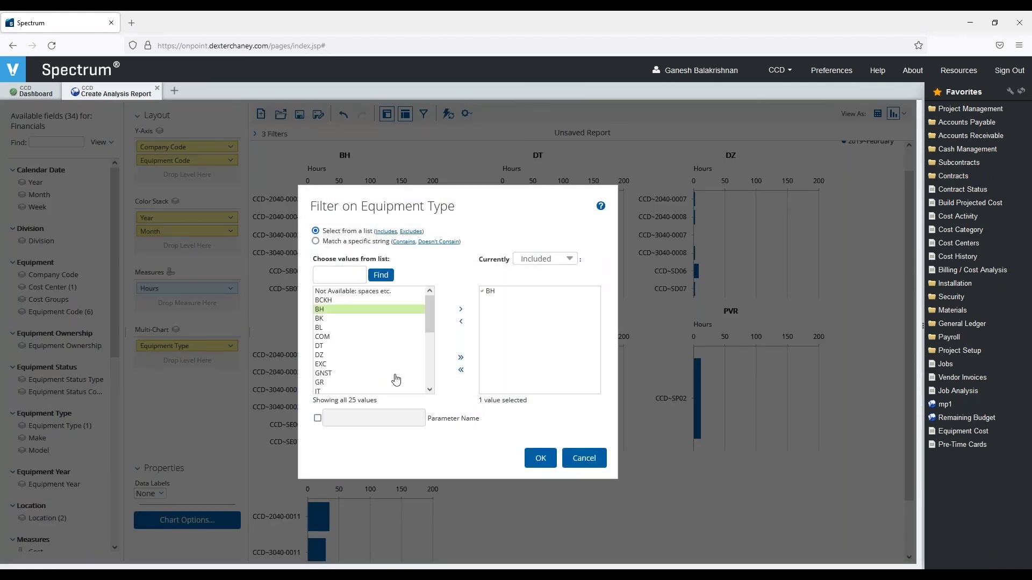
click(541, 458)
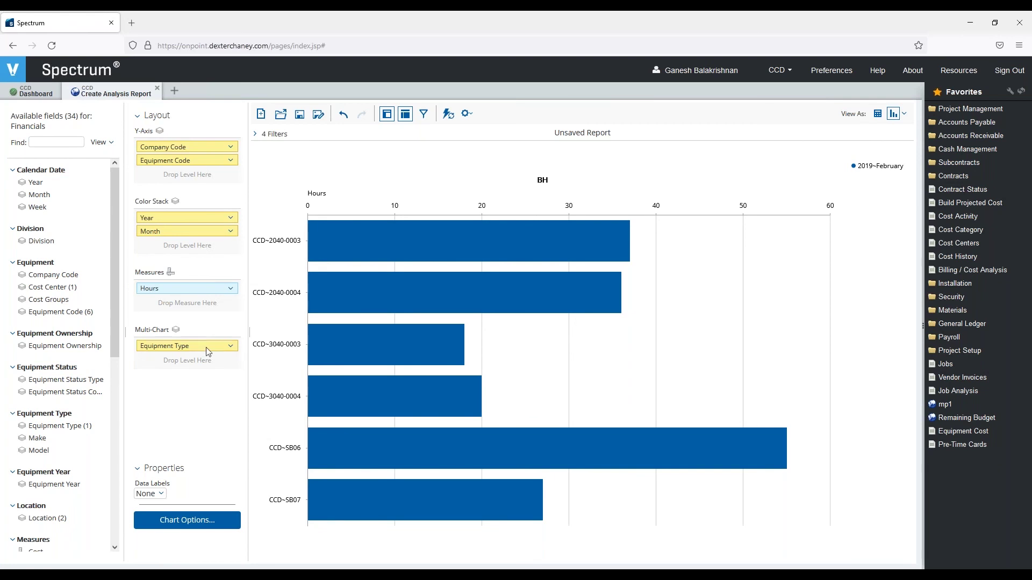
Remove the Equipment Type filter from the active filters list.
click(255, 134)
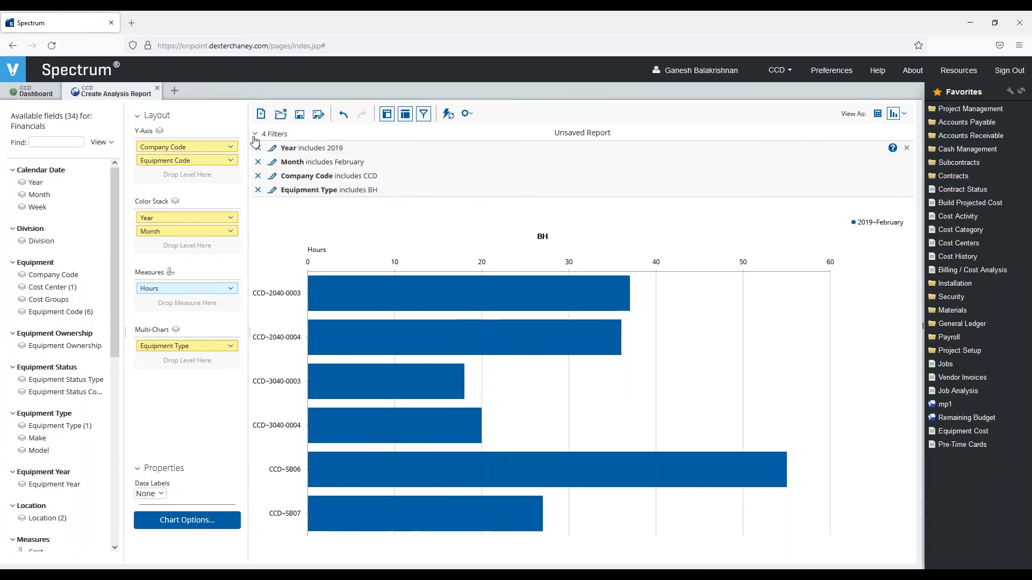
click(258, 190)
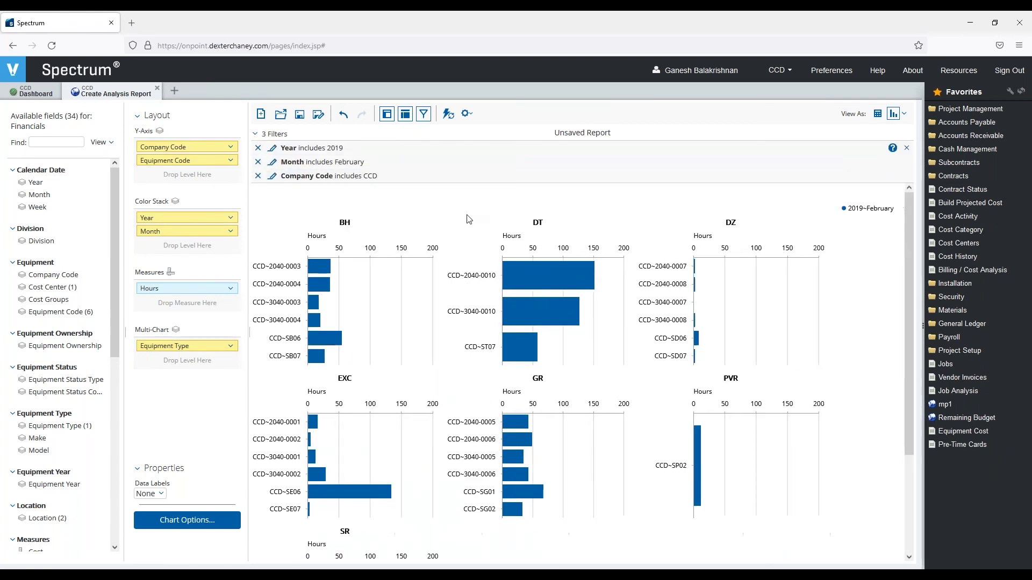
scroll(565, 301, down, 3)
scroll(583, 372, up, 3)
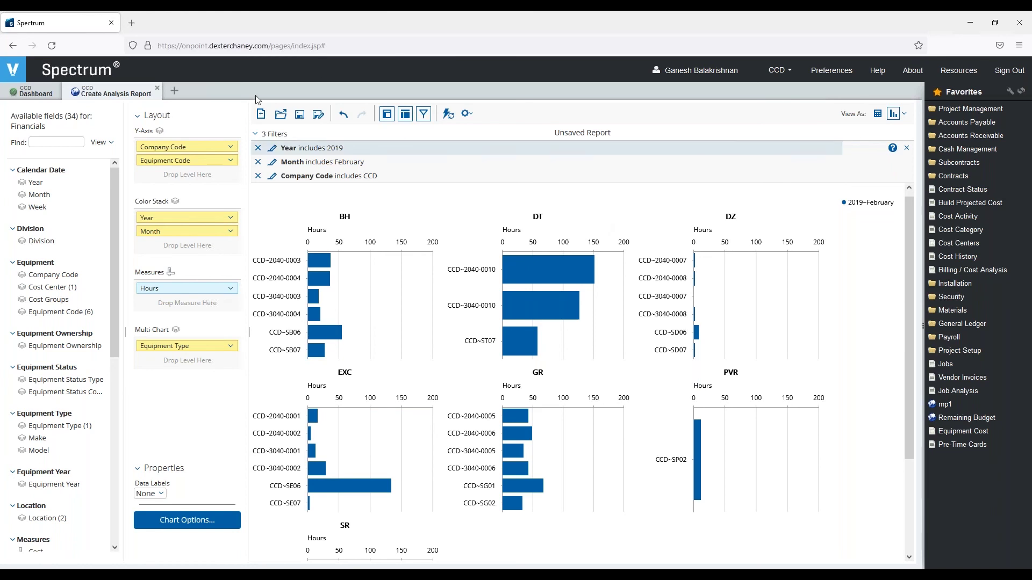
Save As 'EQ Hours by Month' in Home > personal reports folder.
click(505, 151)
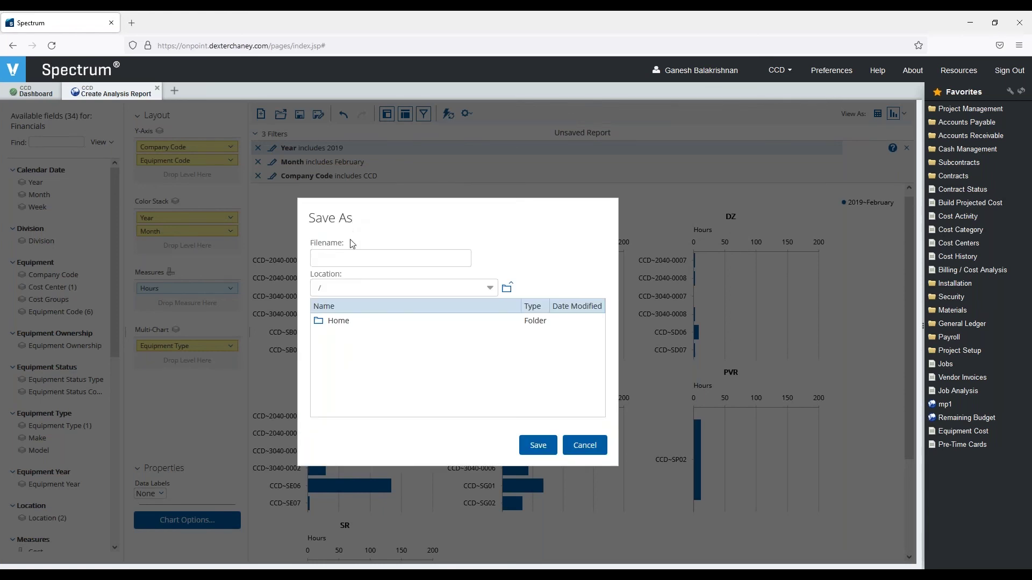
text(EQ Hours by Month)
double_click(337, 322)
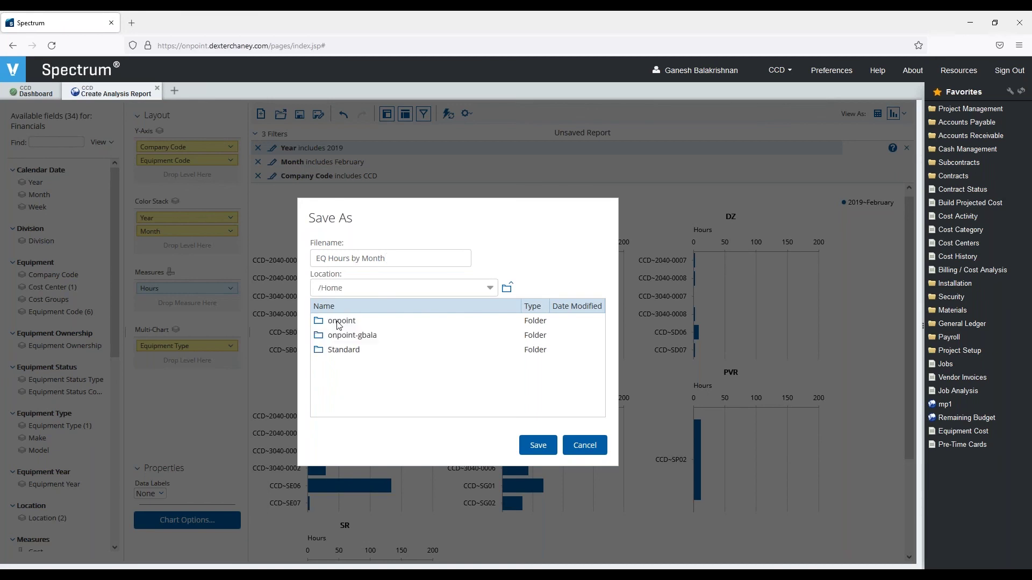
double_click(344, 336)
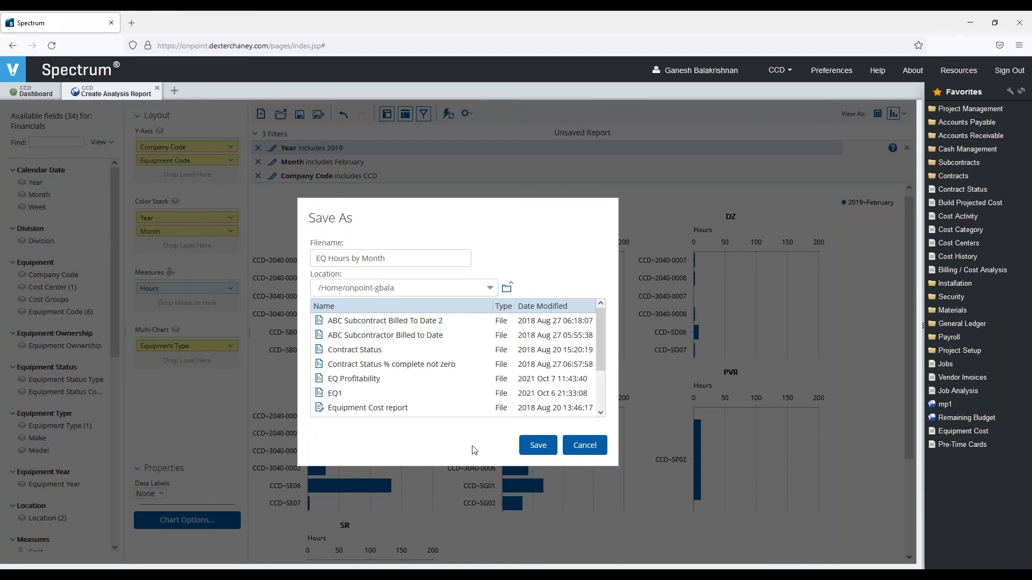
click(537, 446)
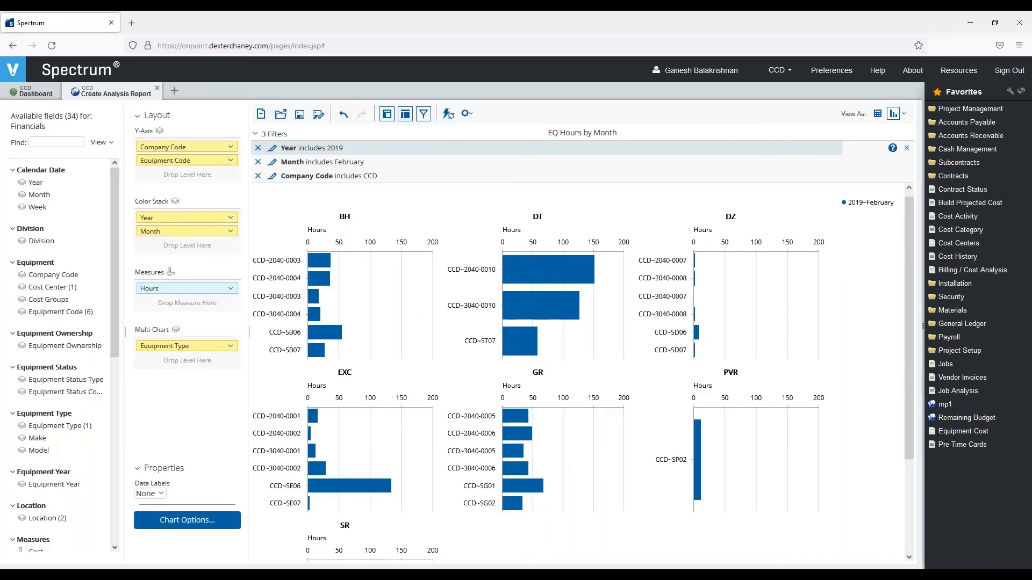
Reopen the Month filter and confirm it unchanged at February.
mouse_move(522, 317)
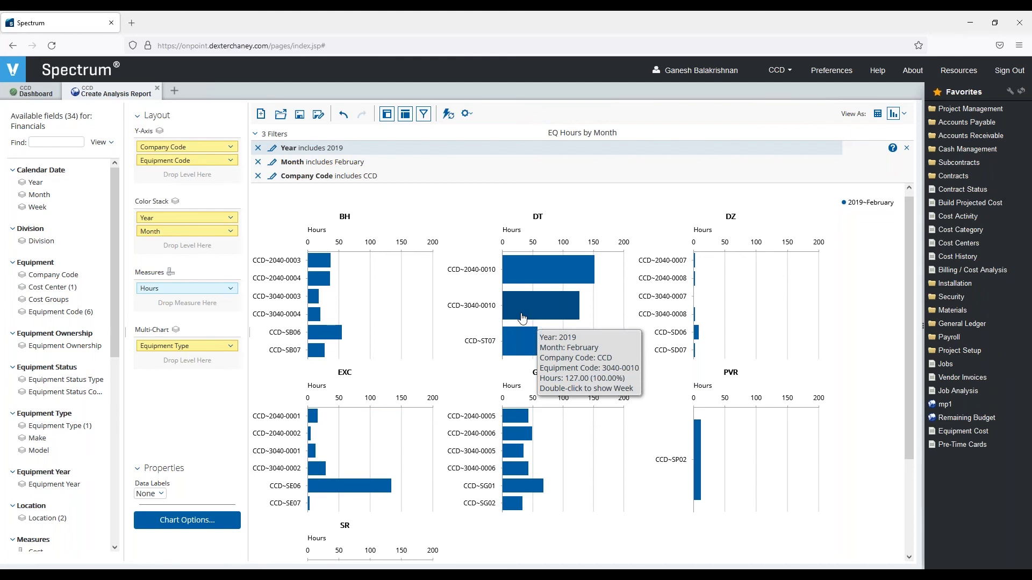
click(273, 163)
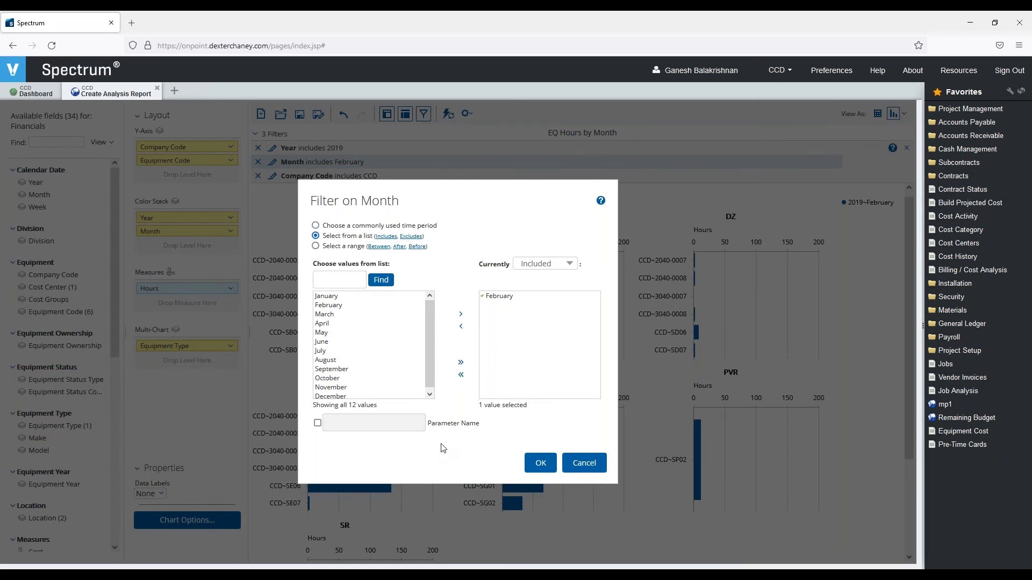
click(539, 464)
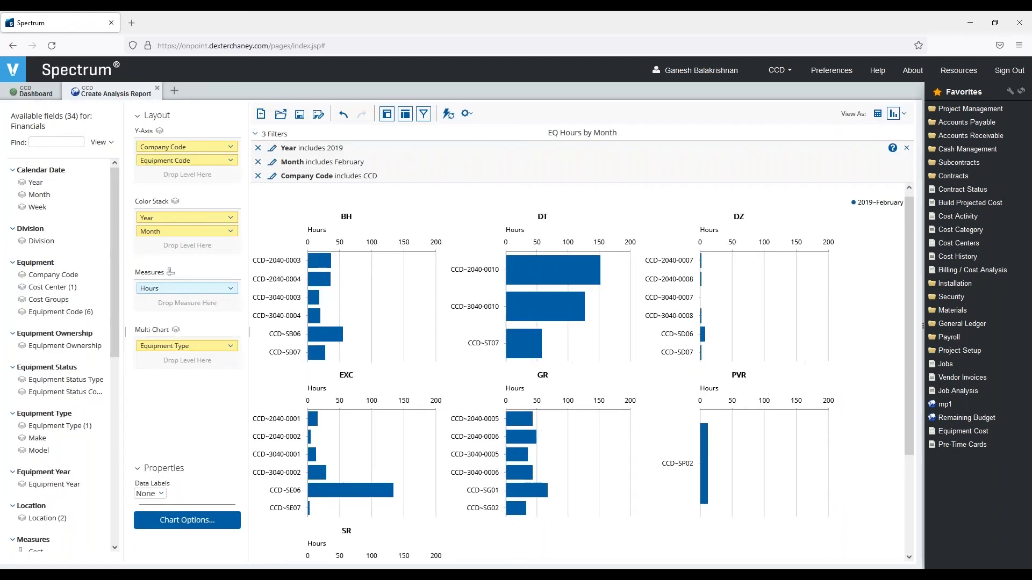
Switch the bar data labels from Inside End to Center, so values like 152.00 sit mid-bar.
click(156, 494)
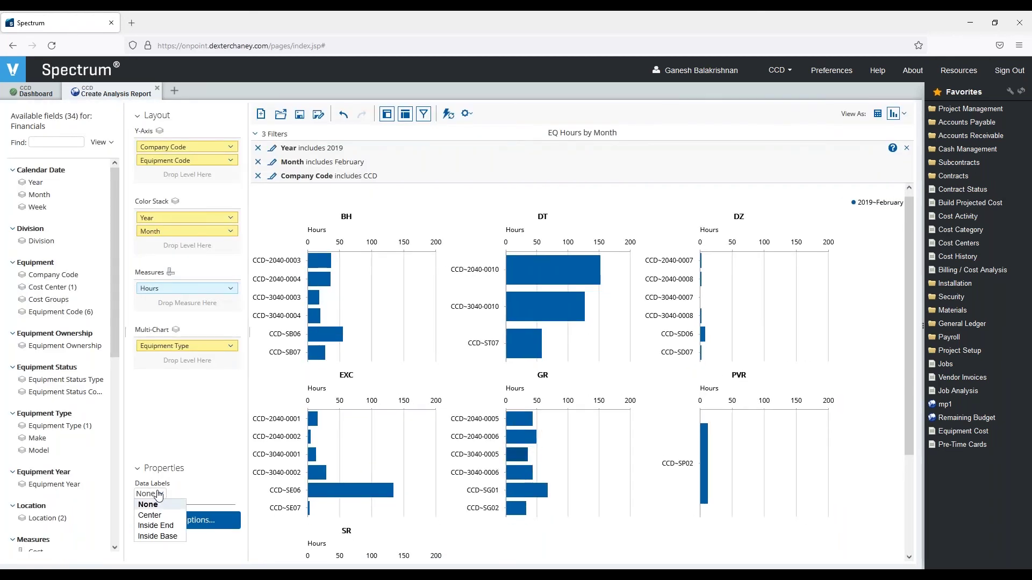
click(164, 527)
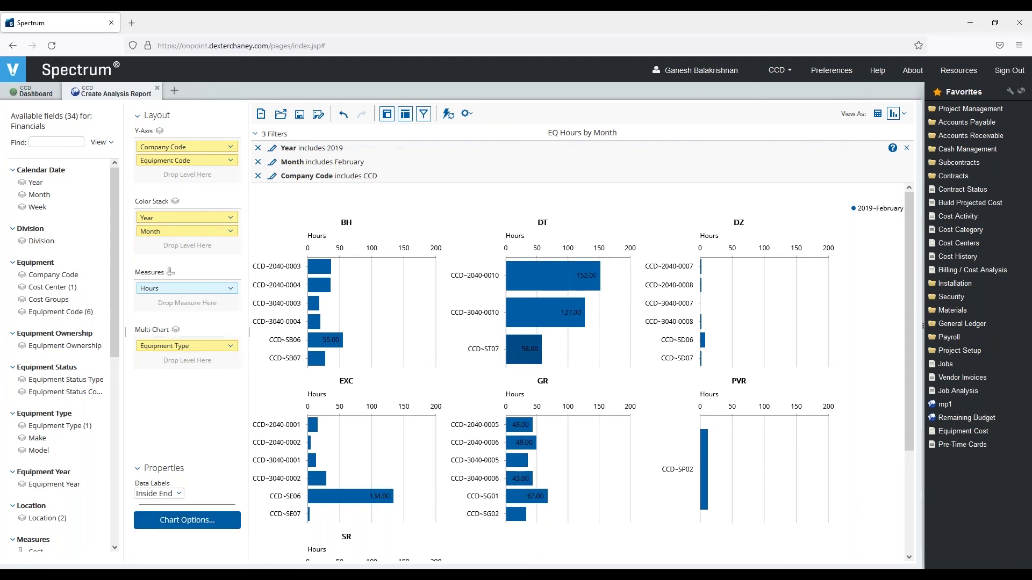
mouse_move(539, 349)
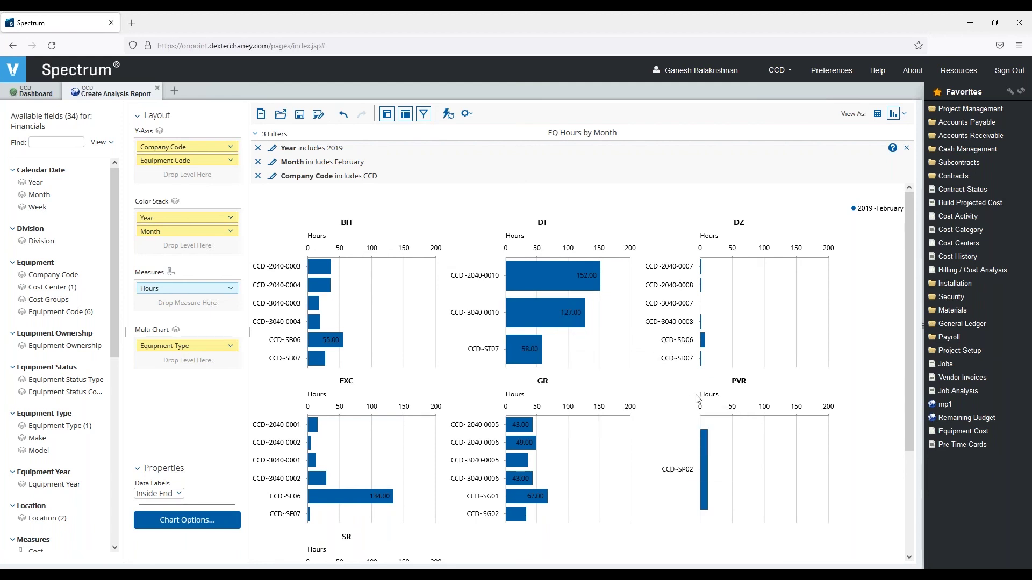
click(175, 493)
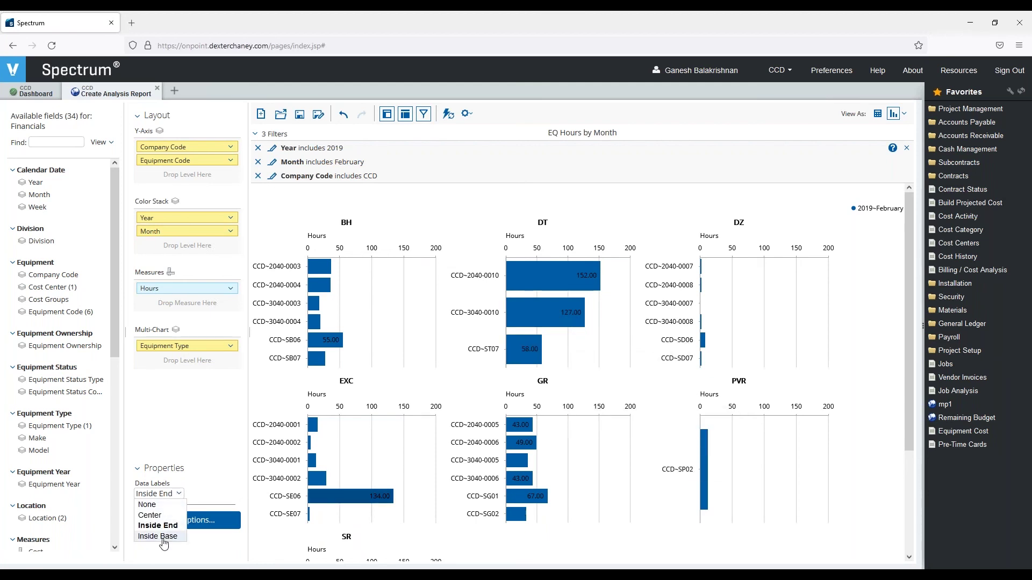
click(150, 515)
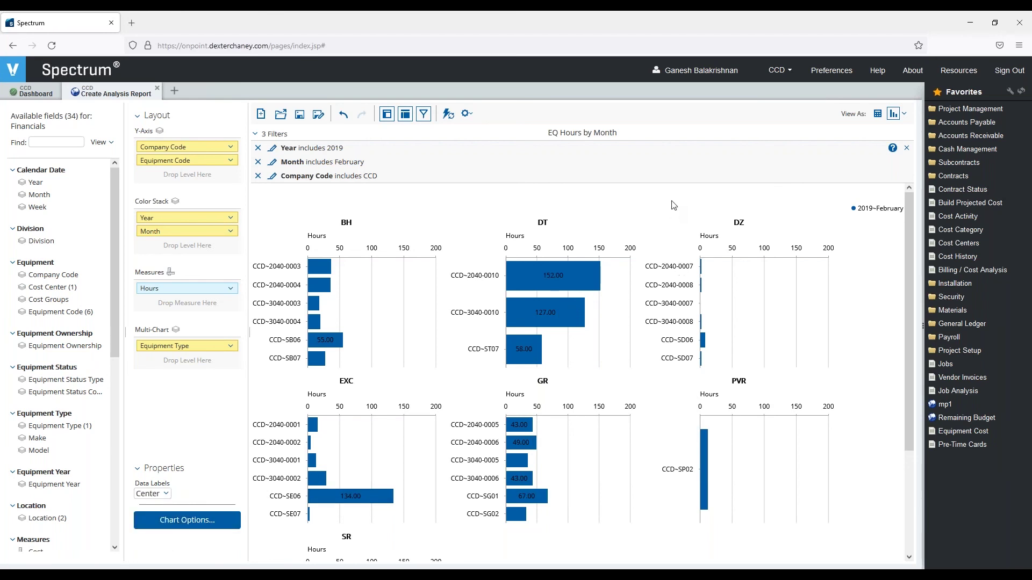